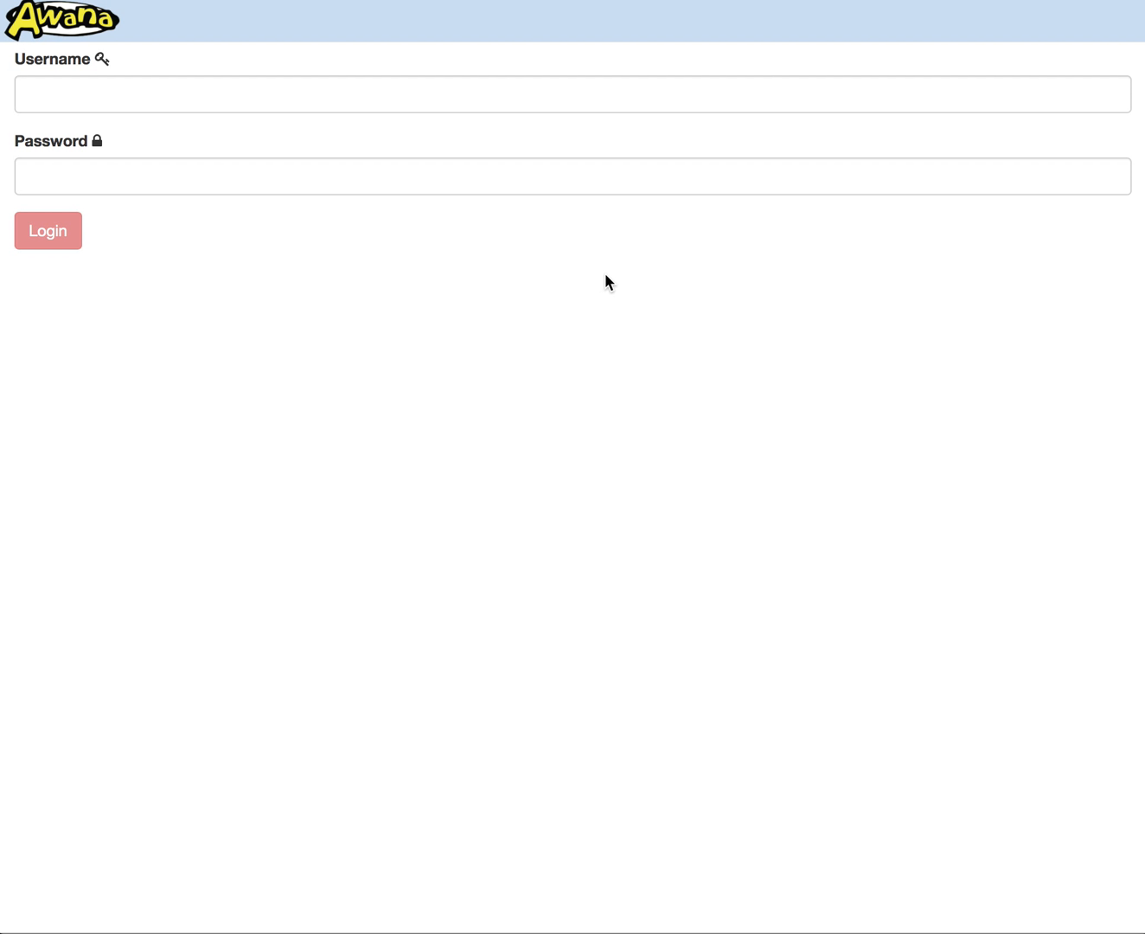
Step: Log in with the account username and password
left_click(483, 98)
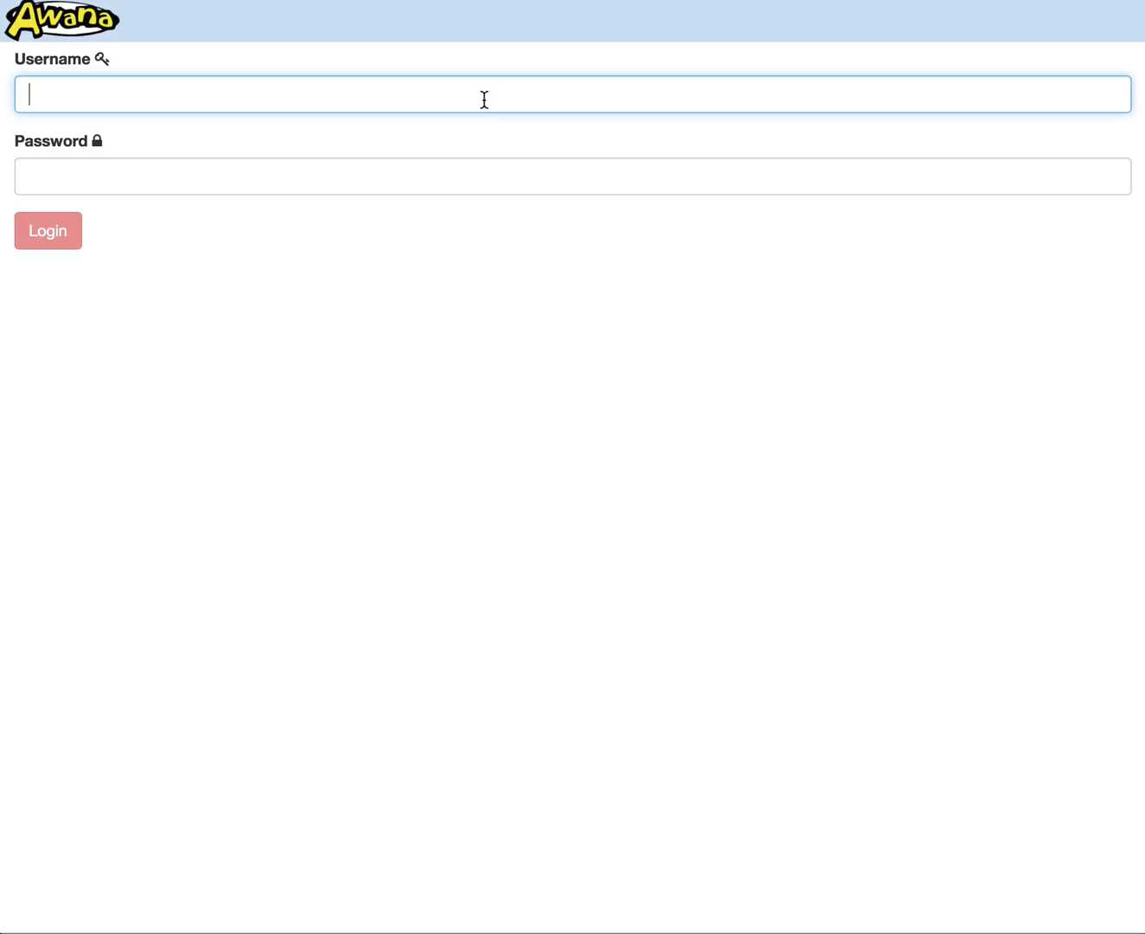
type("mtbiknole")
key("Tab")
type("•••••")
key("Return")
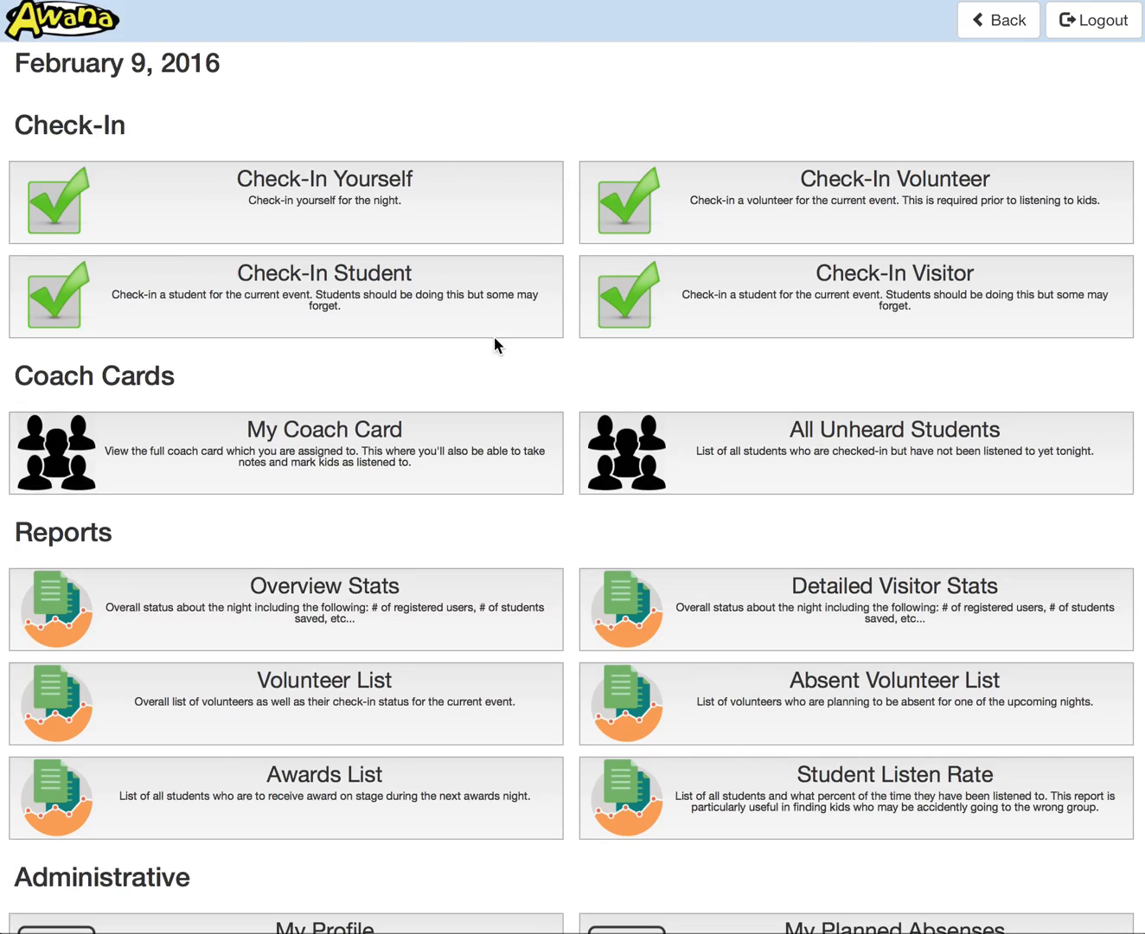
Step: In Job Assignments, mark the 5th/6th Desk, Group #1 AAA volunteer as not attending on February 16, 2016, and return to the assignments
scroll(495, 338, "down", 5)
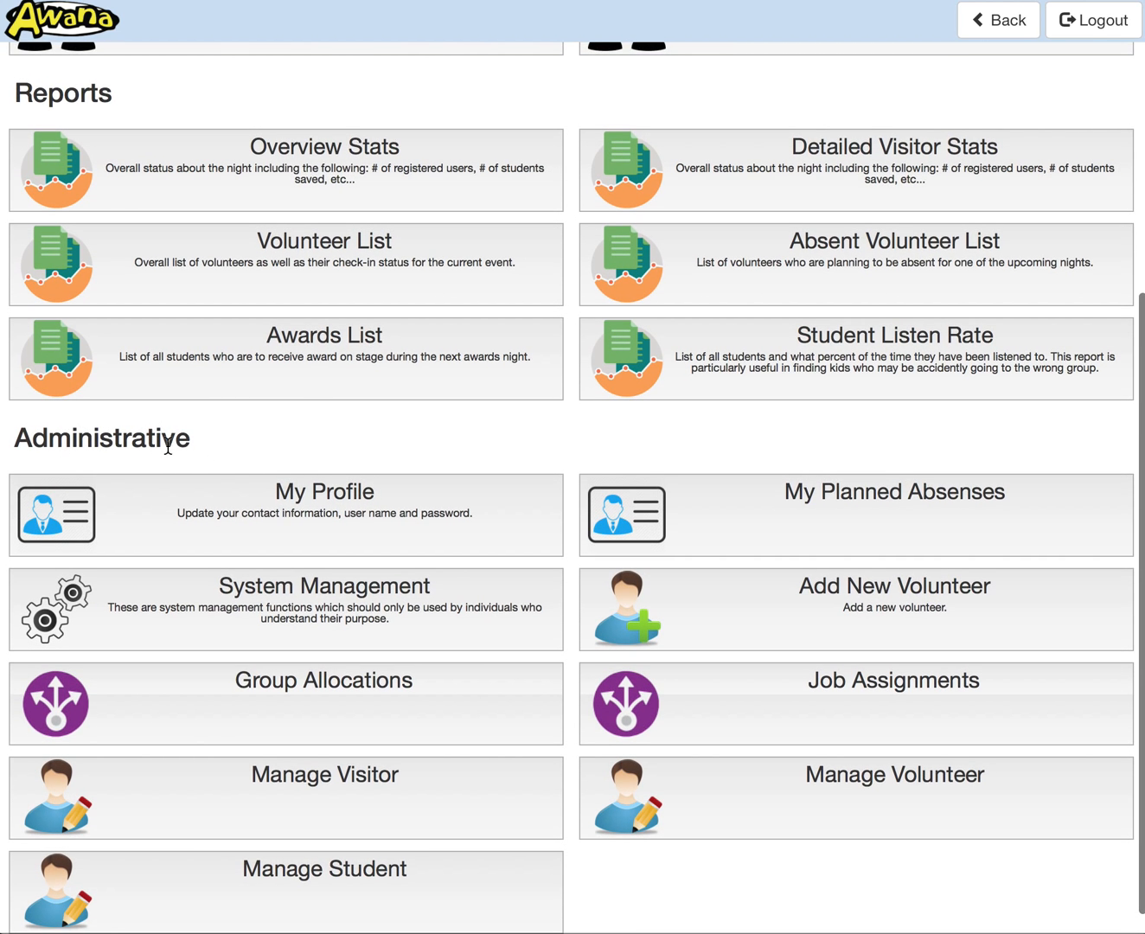
left_click(852, 714)
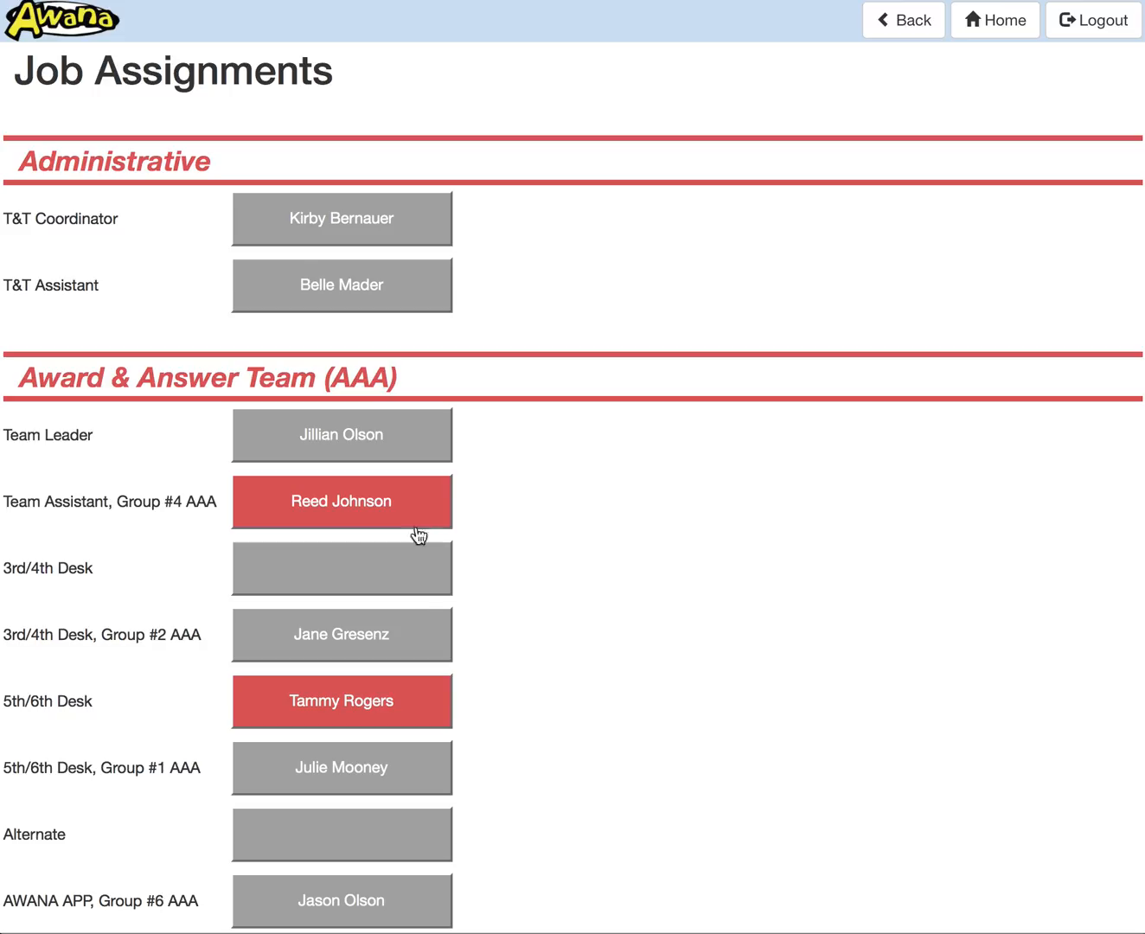
scroll(520, 503, "down", 1)
scroll(499, 608, "down", 3)
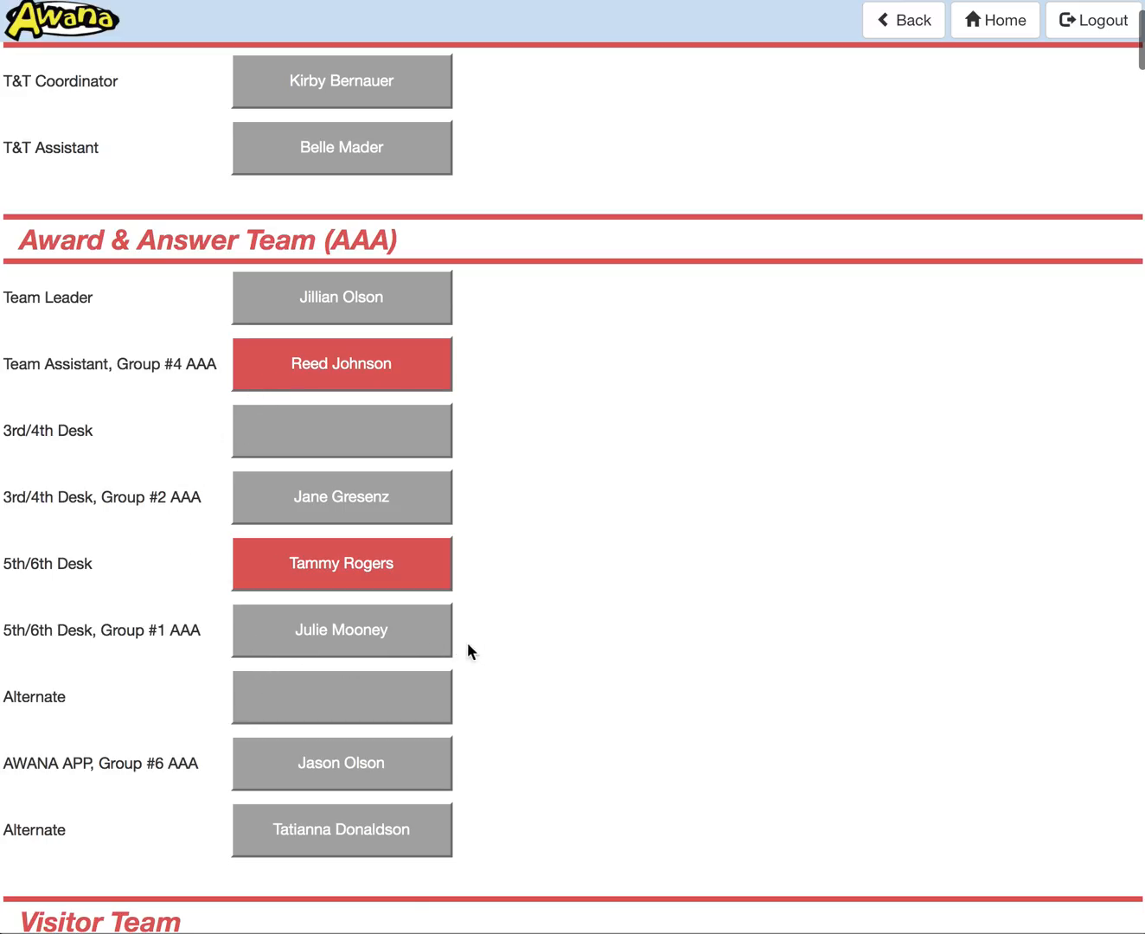
left_click(347, 640)
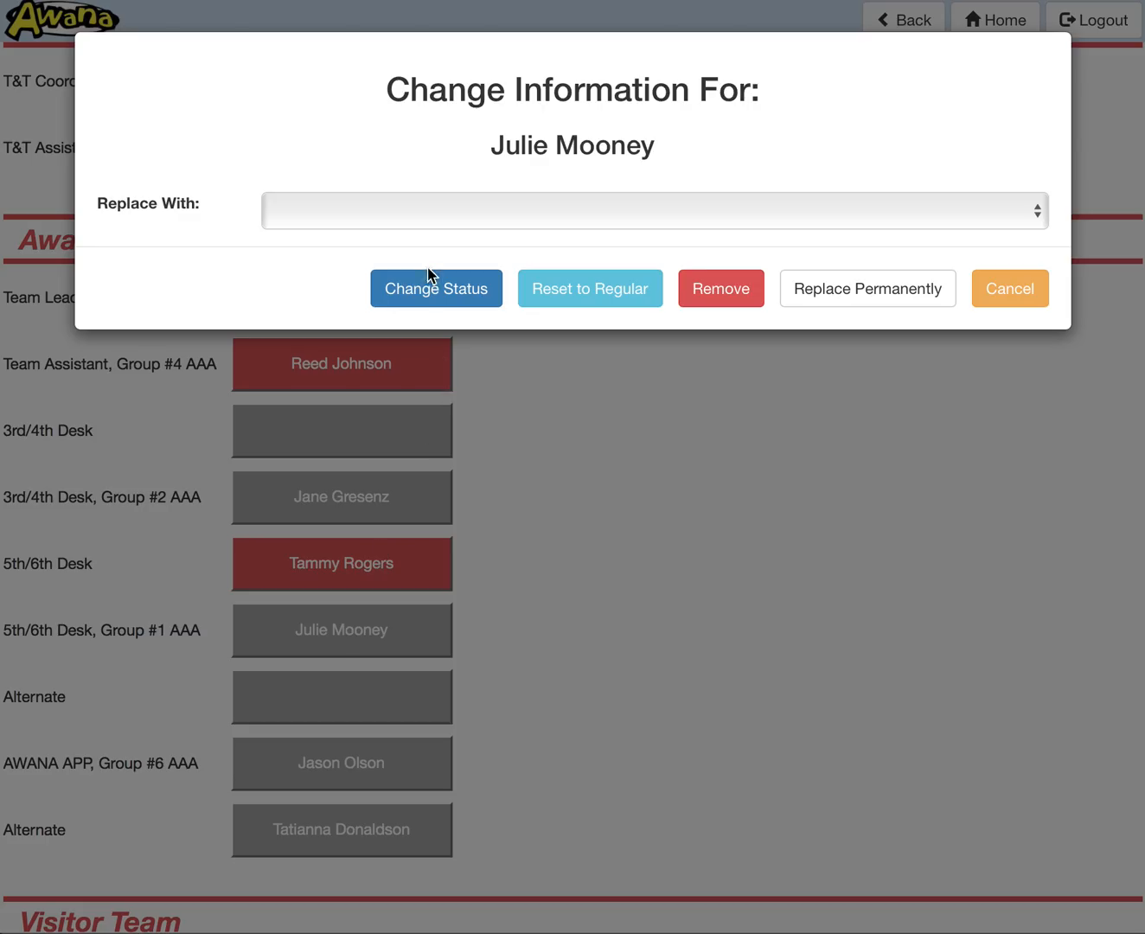
left_click(446, 299)
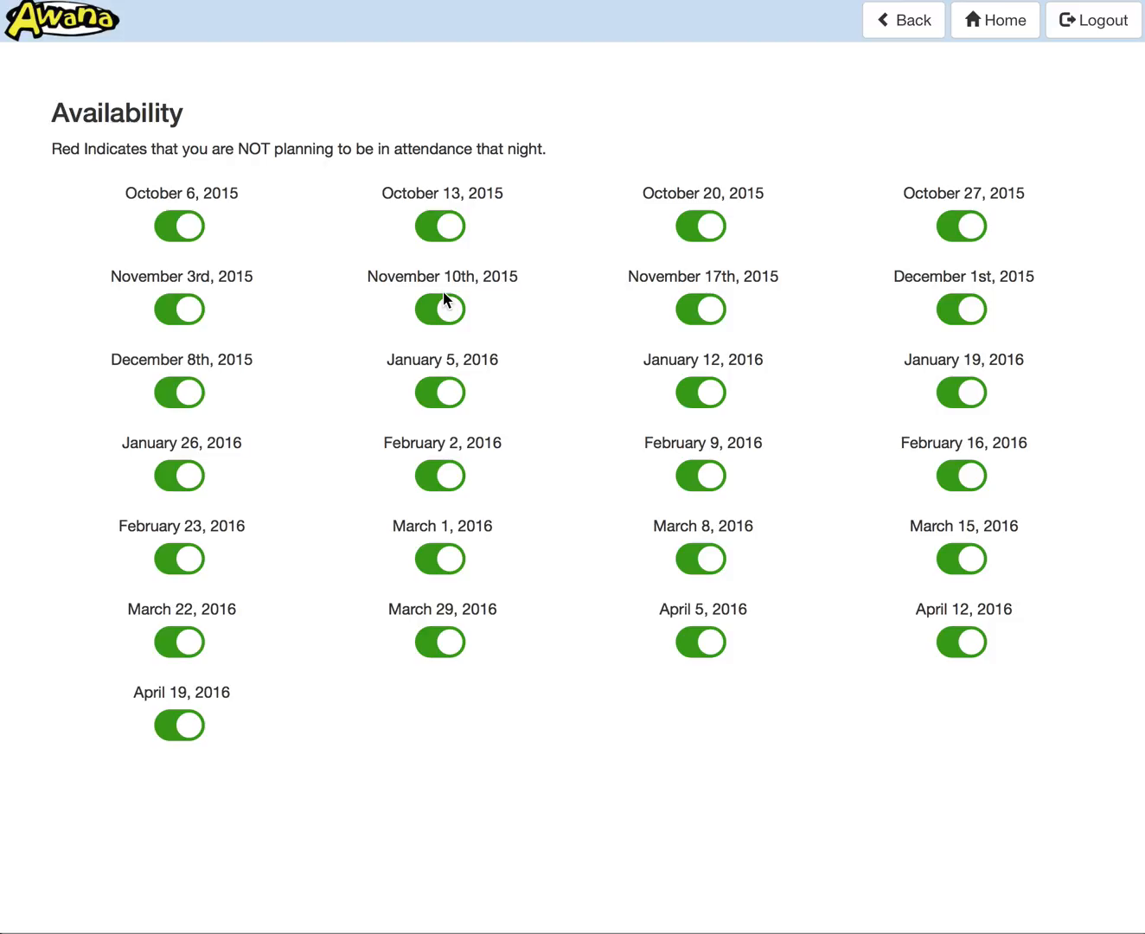
left_click(956, 483)
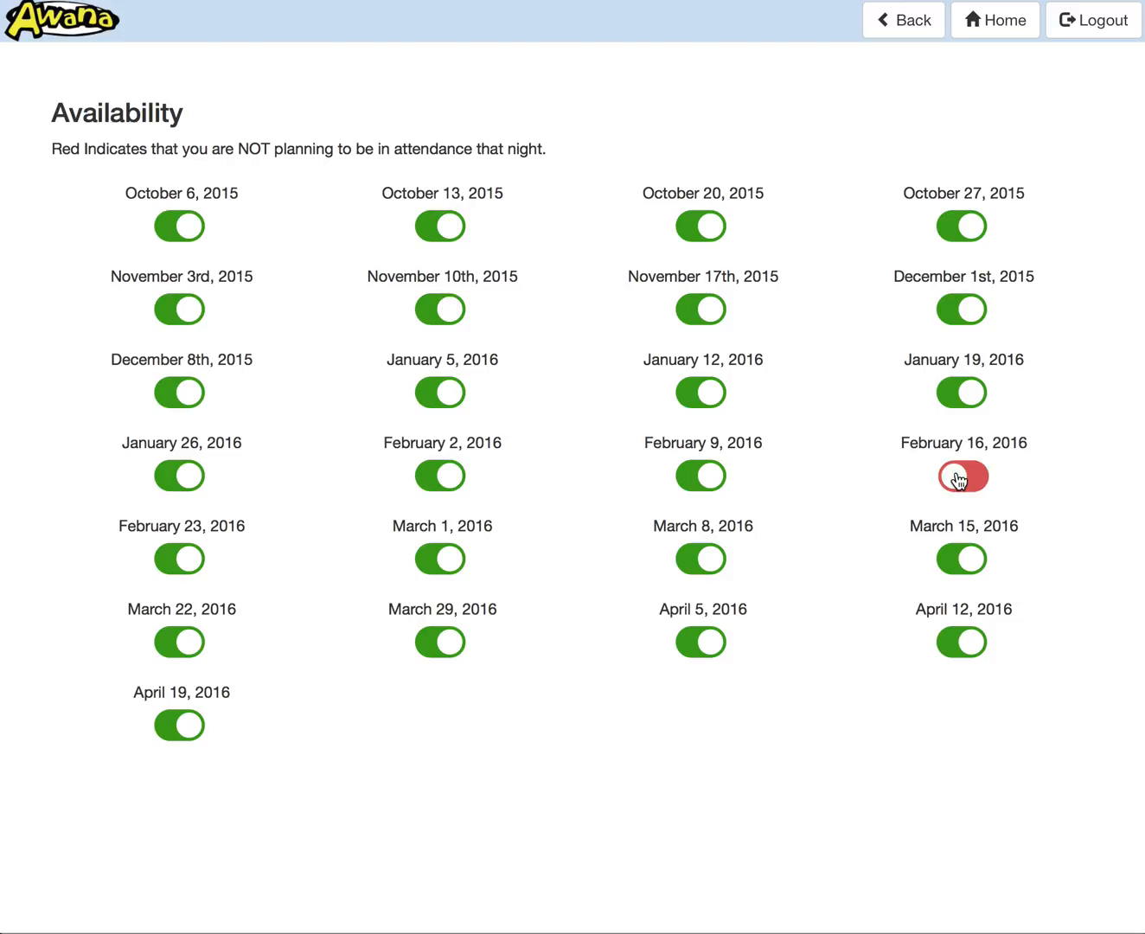
left_click(903, 26)
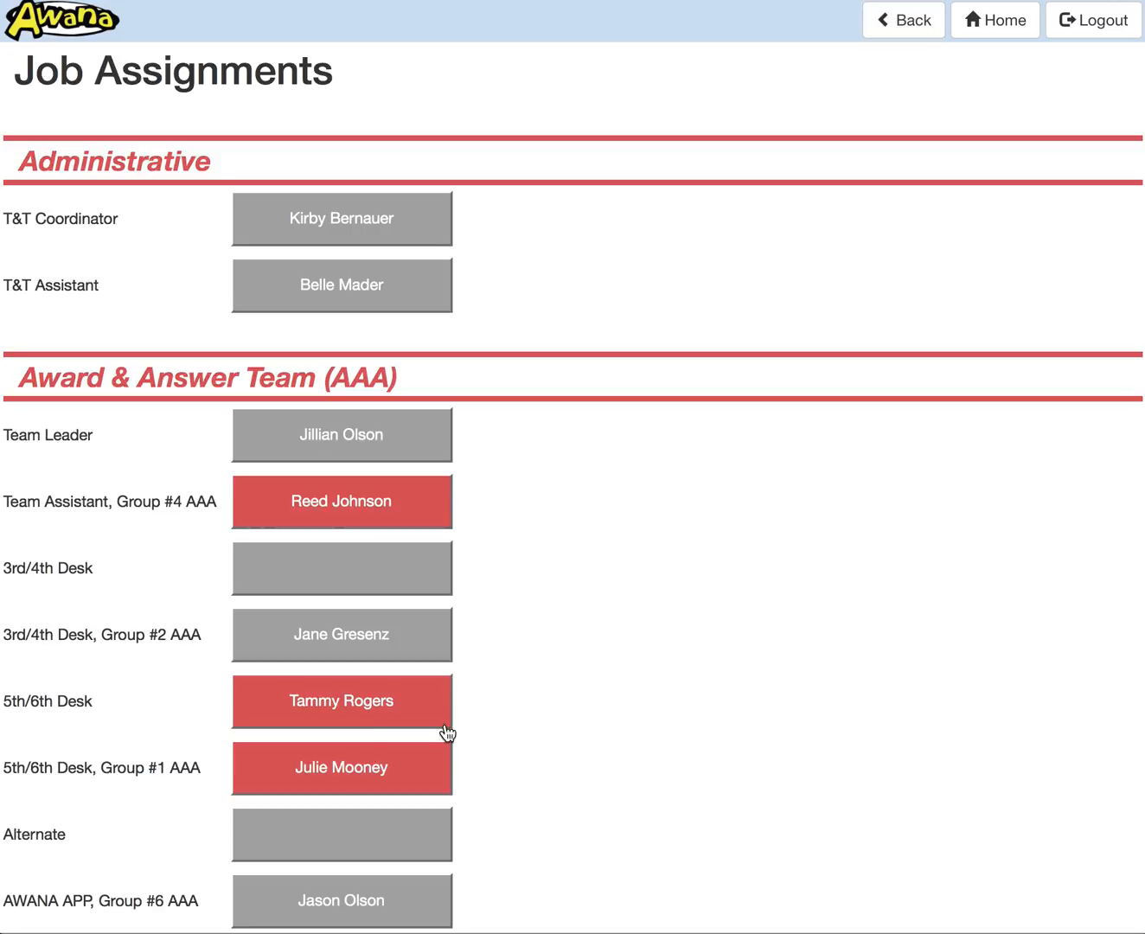
Step: Temporarily replace the absent Team Assistant, Group #4 AAA volunteer with an available volunteer
scroll(413, 786, "down", 2)
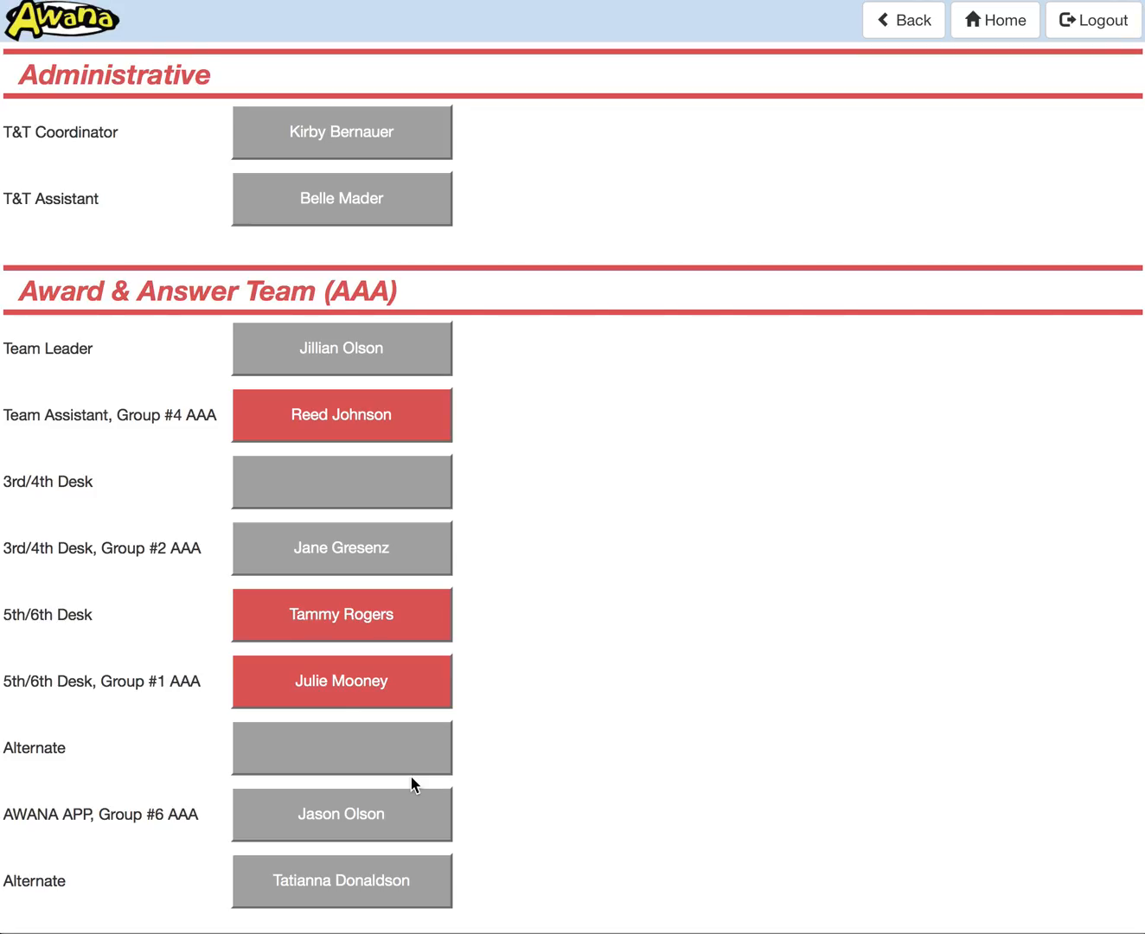
scroll(411, 779, "down", 1)
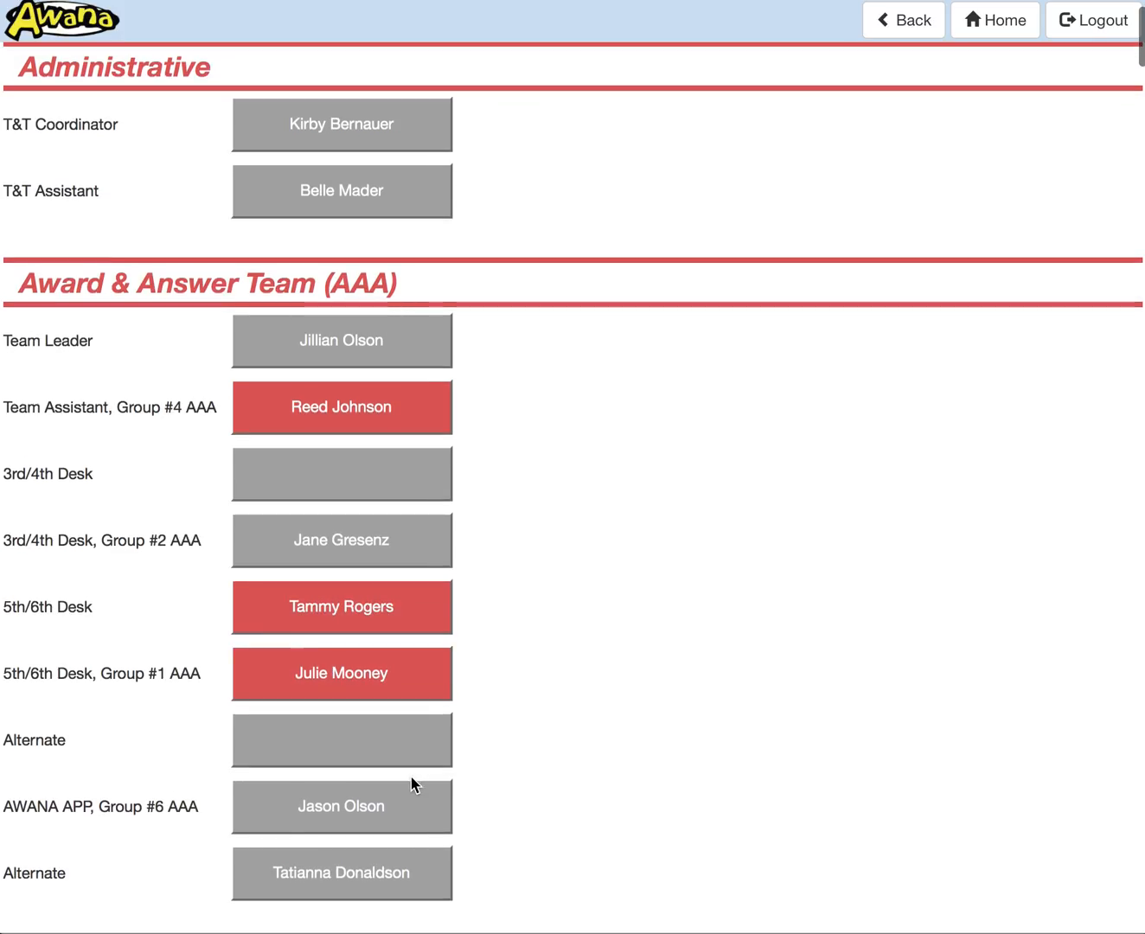
scroll(518, 536, "up", 1)
scroll(519, 537, "down", 1)
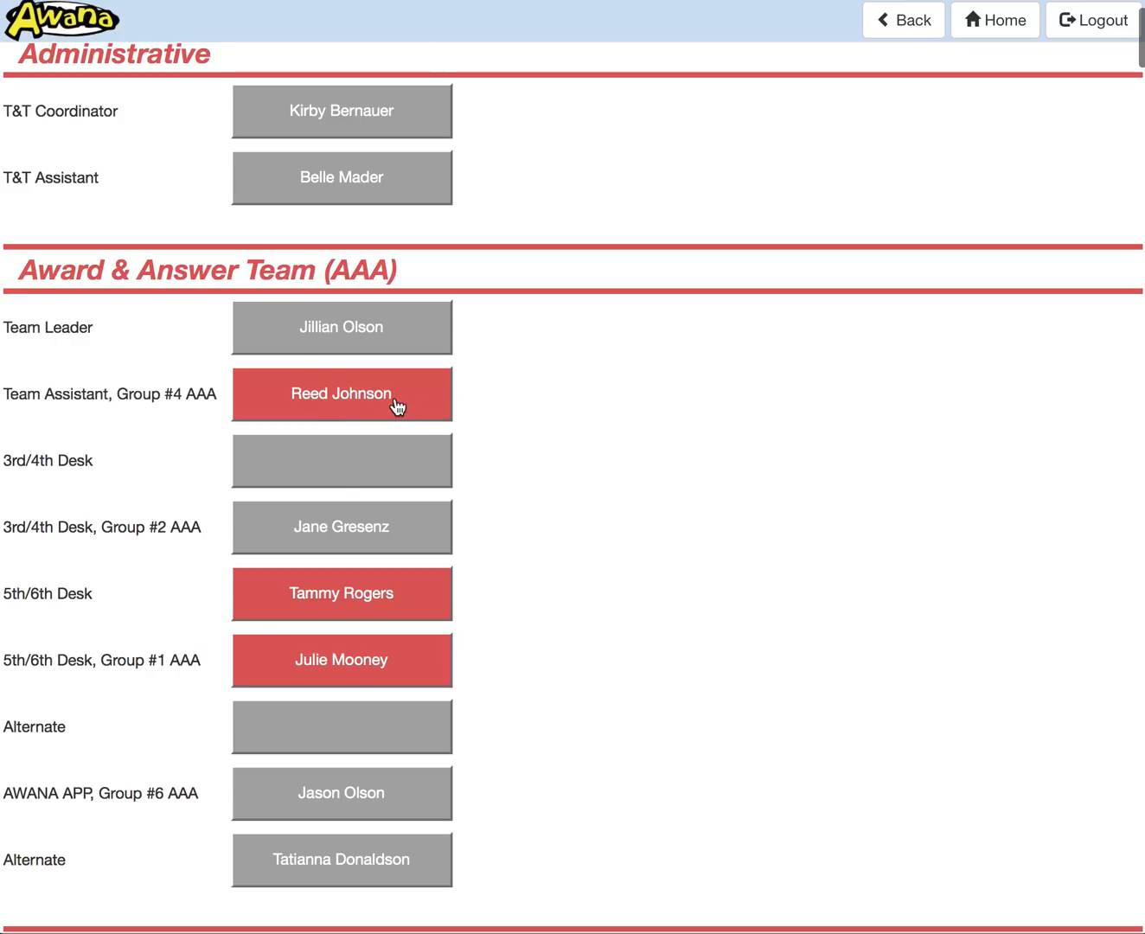
left_click(344, 403)
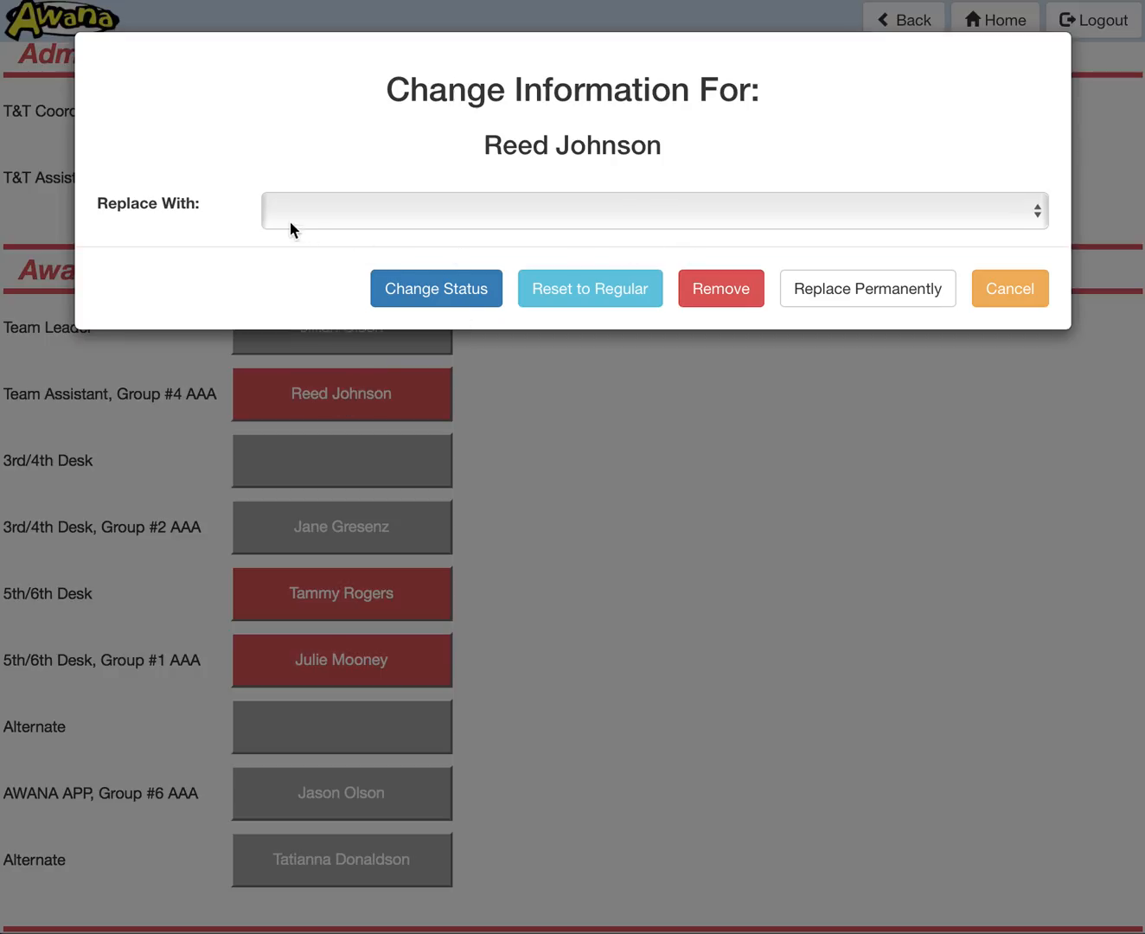
left_click(489, 222)
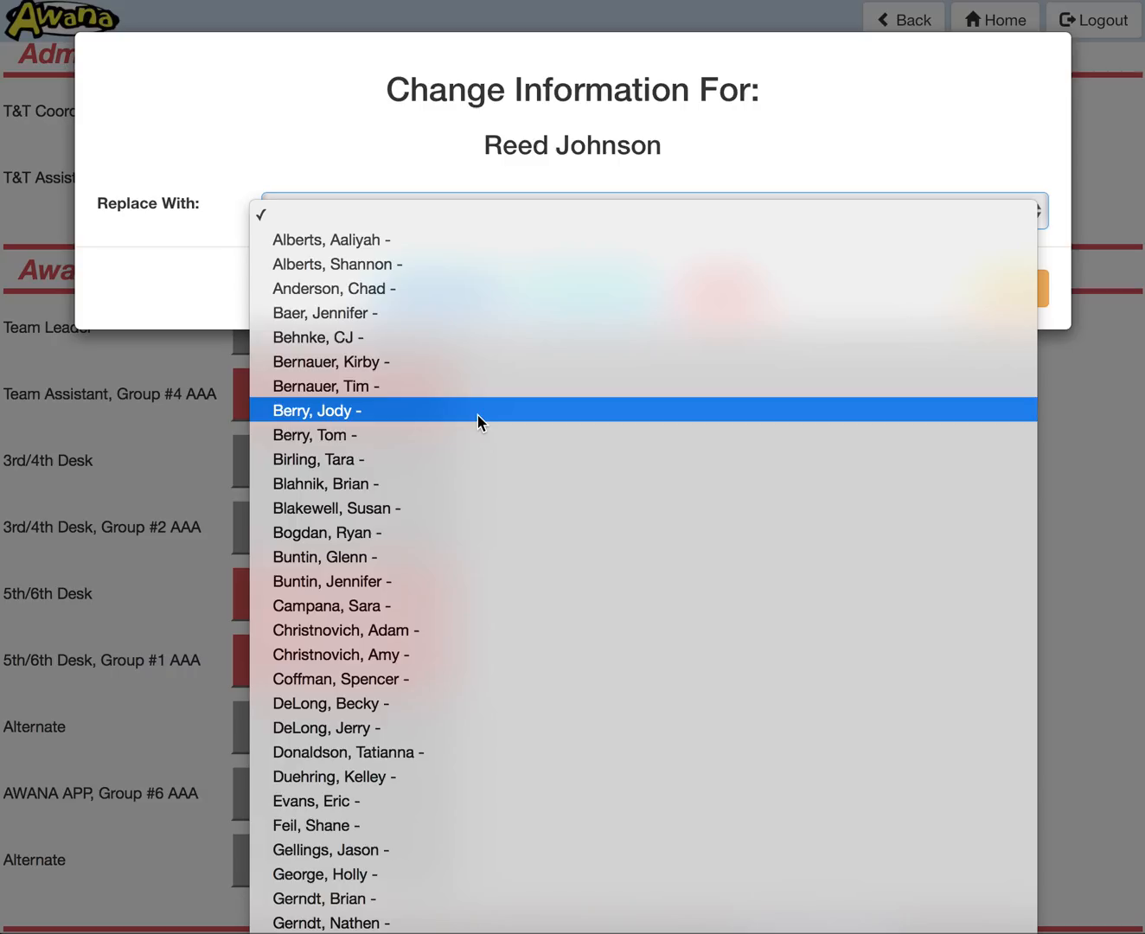
scroll(477, 415, "down", 5)
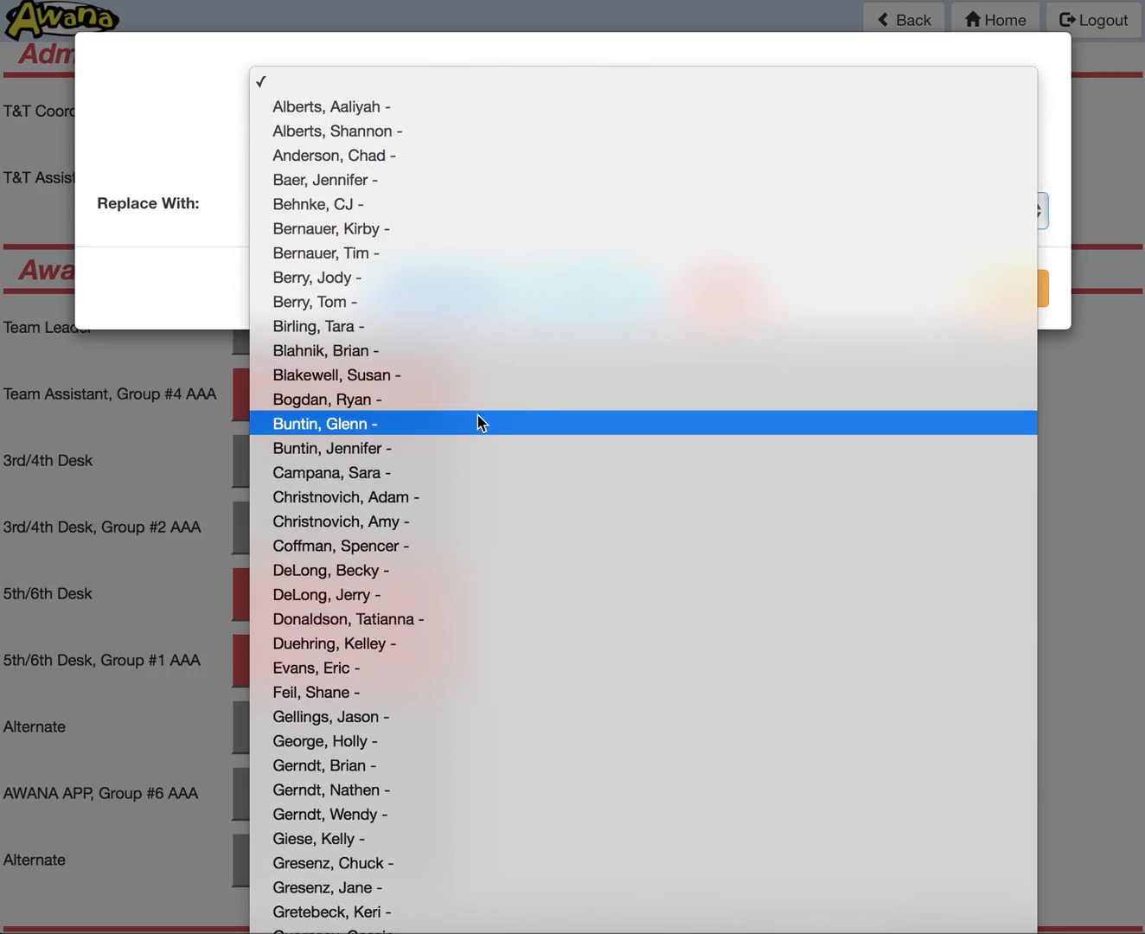
scroll(479, 416, "down", 3)
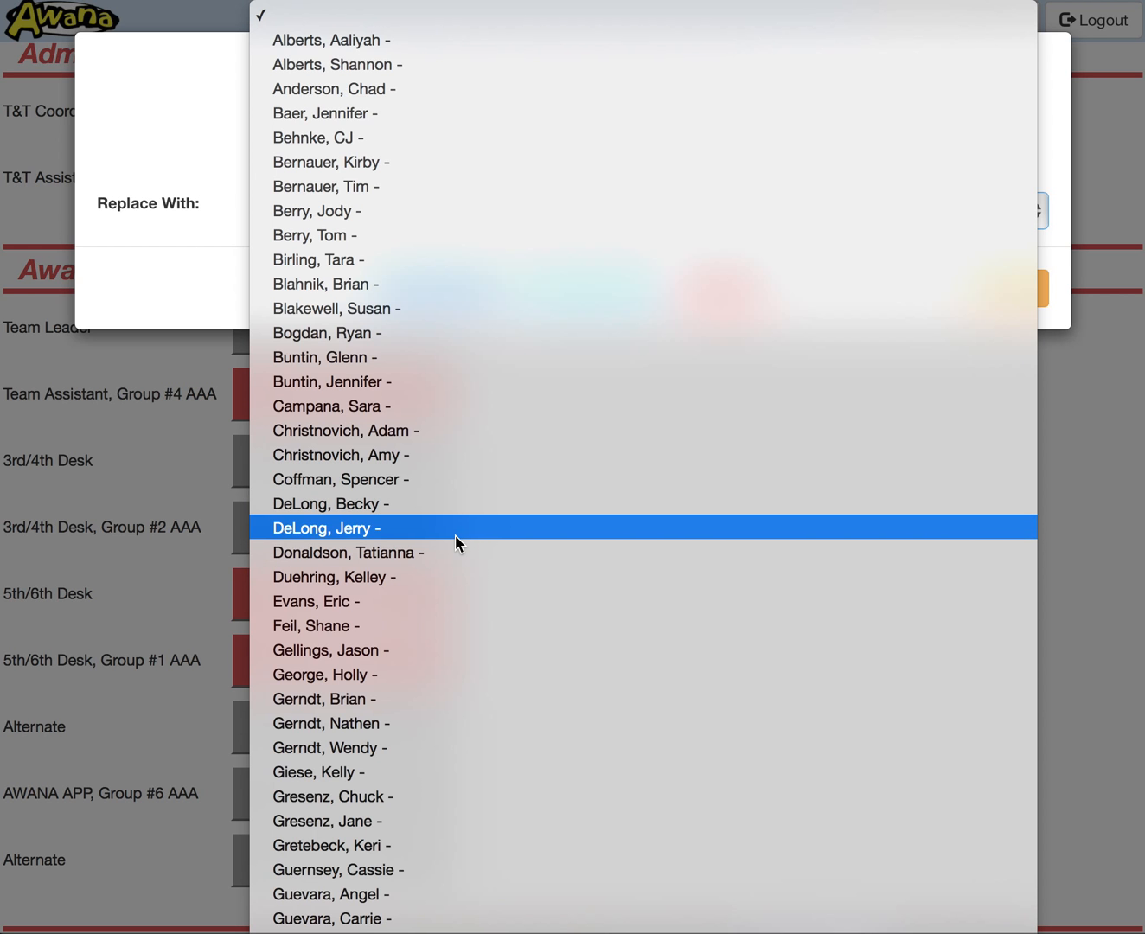
scroll(457, 540, "down", 20)
scroll(456, 544, "down", 10)
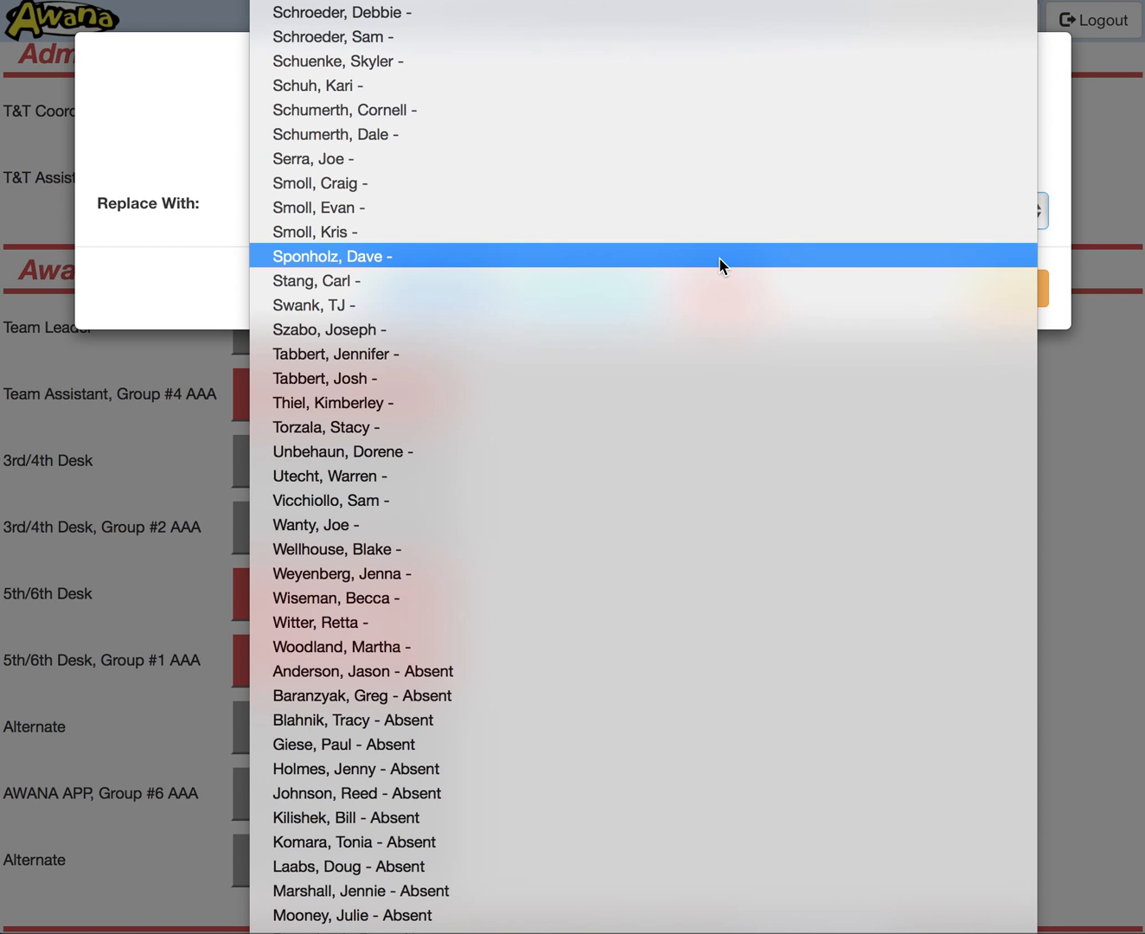
scroll(718, 257, "up", 15)
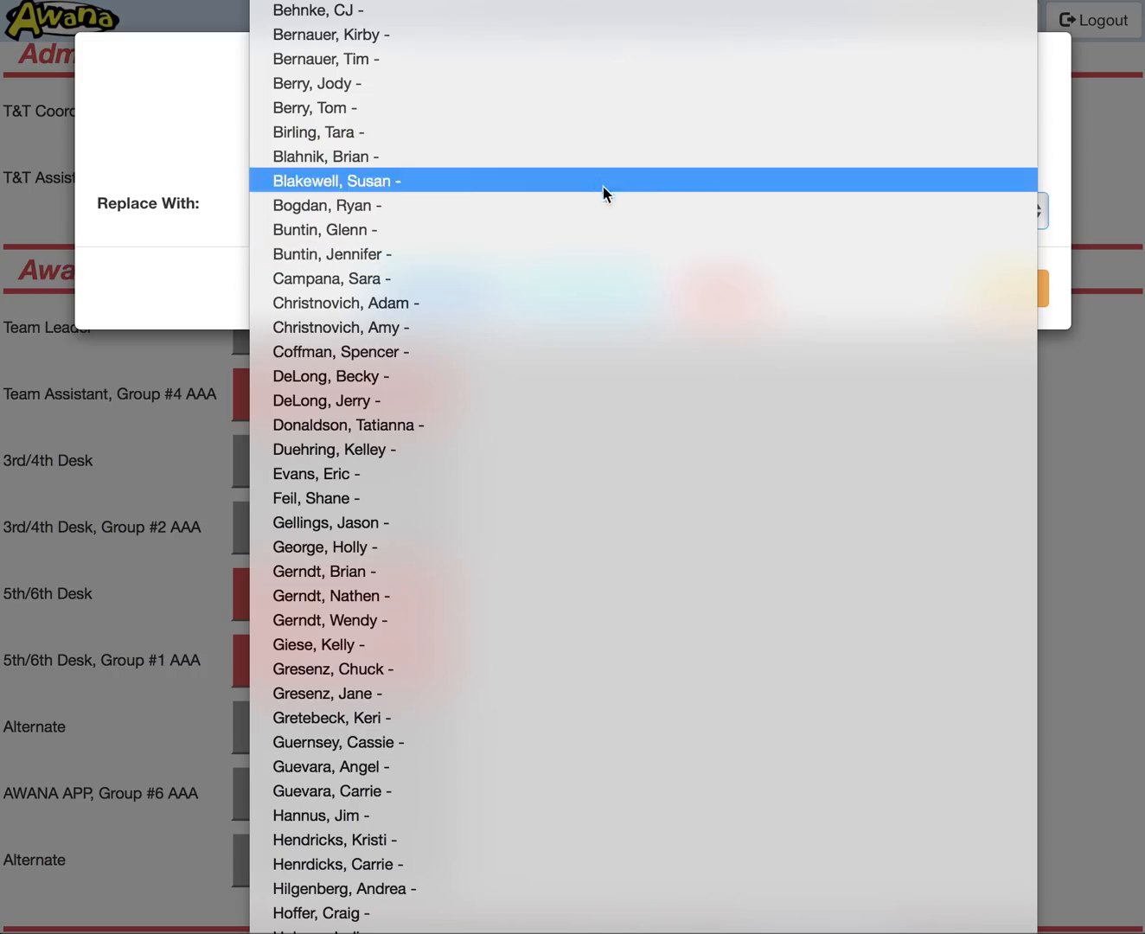
left_click(466, 404)
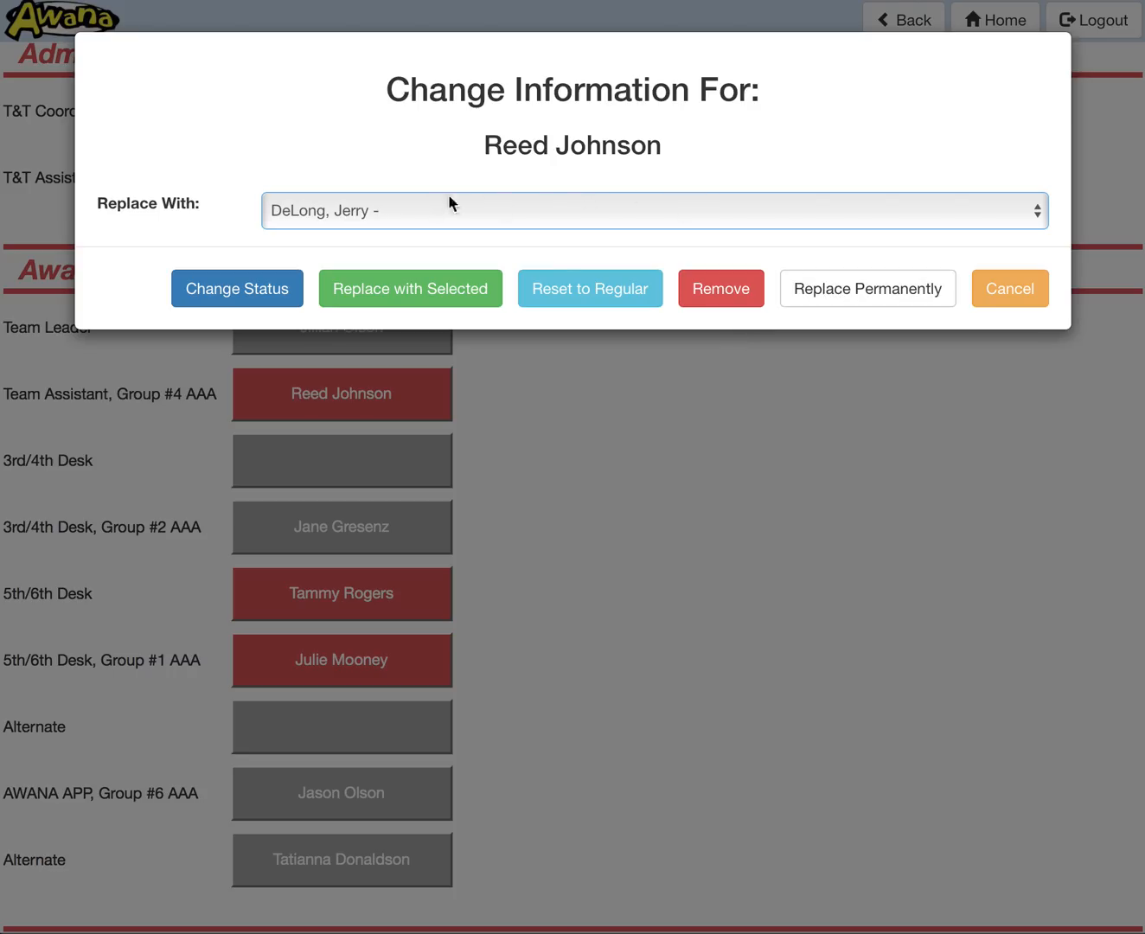
left_click(410, 292)
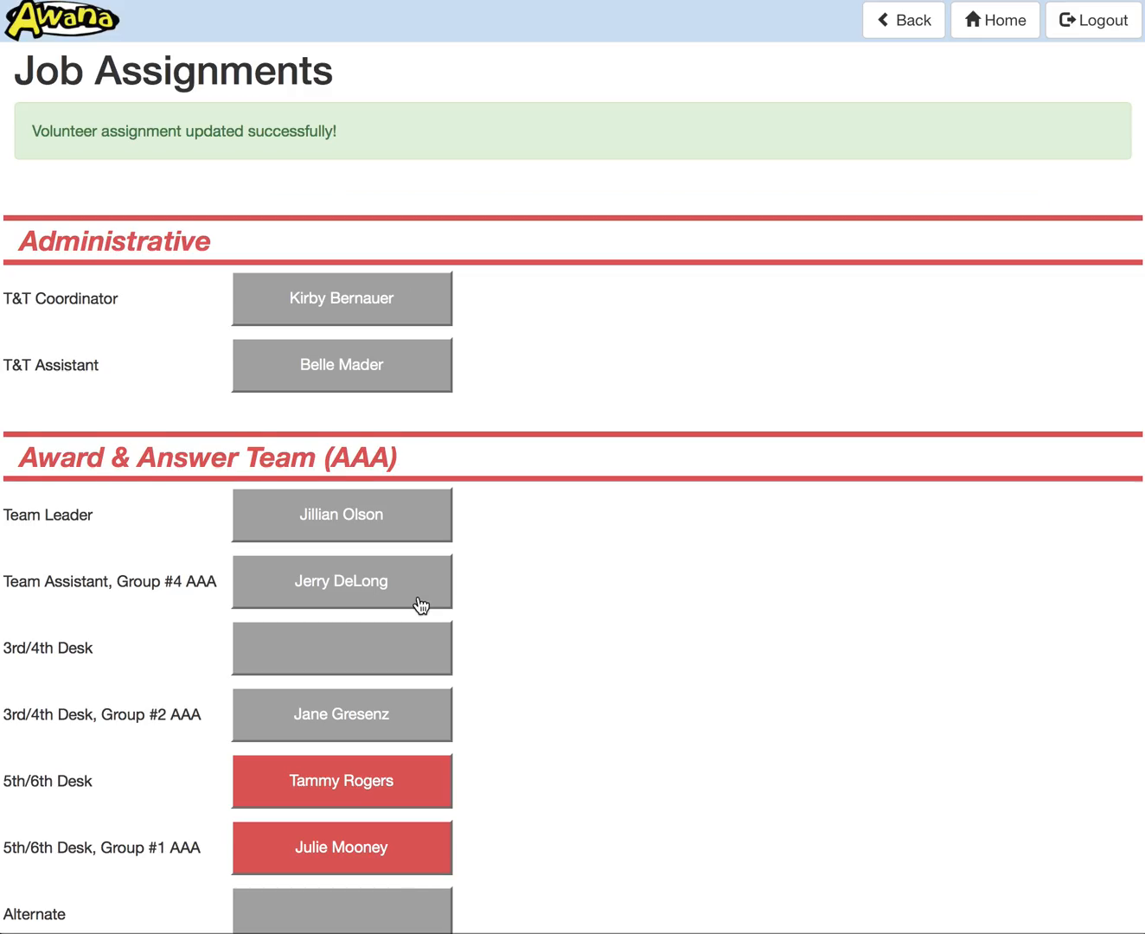
Step: Permanently replace the absent 5th/6th Desk volunteer in the Award & Answer Team with an available volunteer
scroll(419, 605, "down", 2)
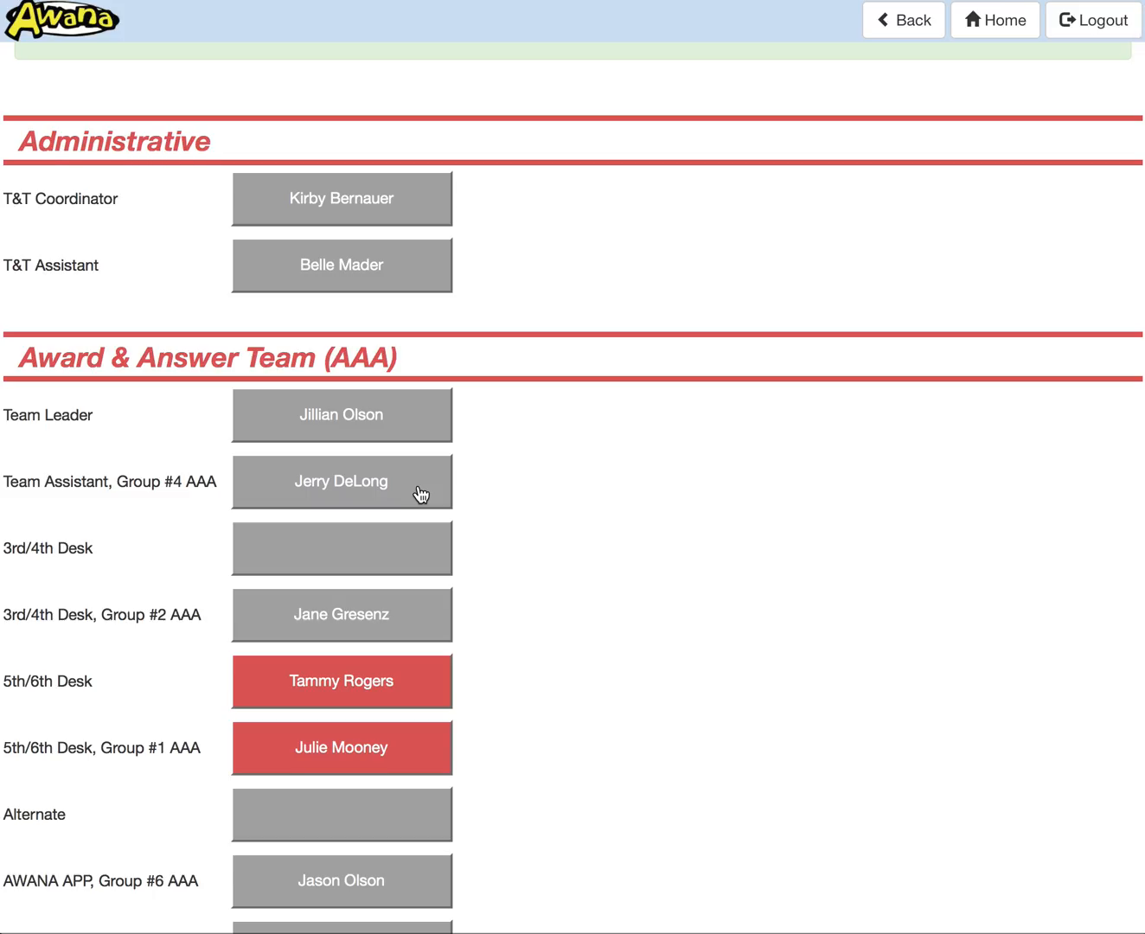
scroll(421, 494, "down", 2)
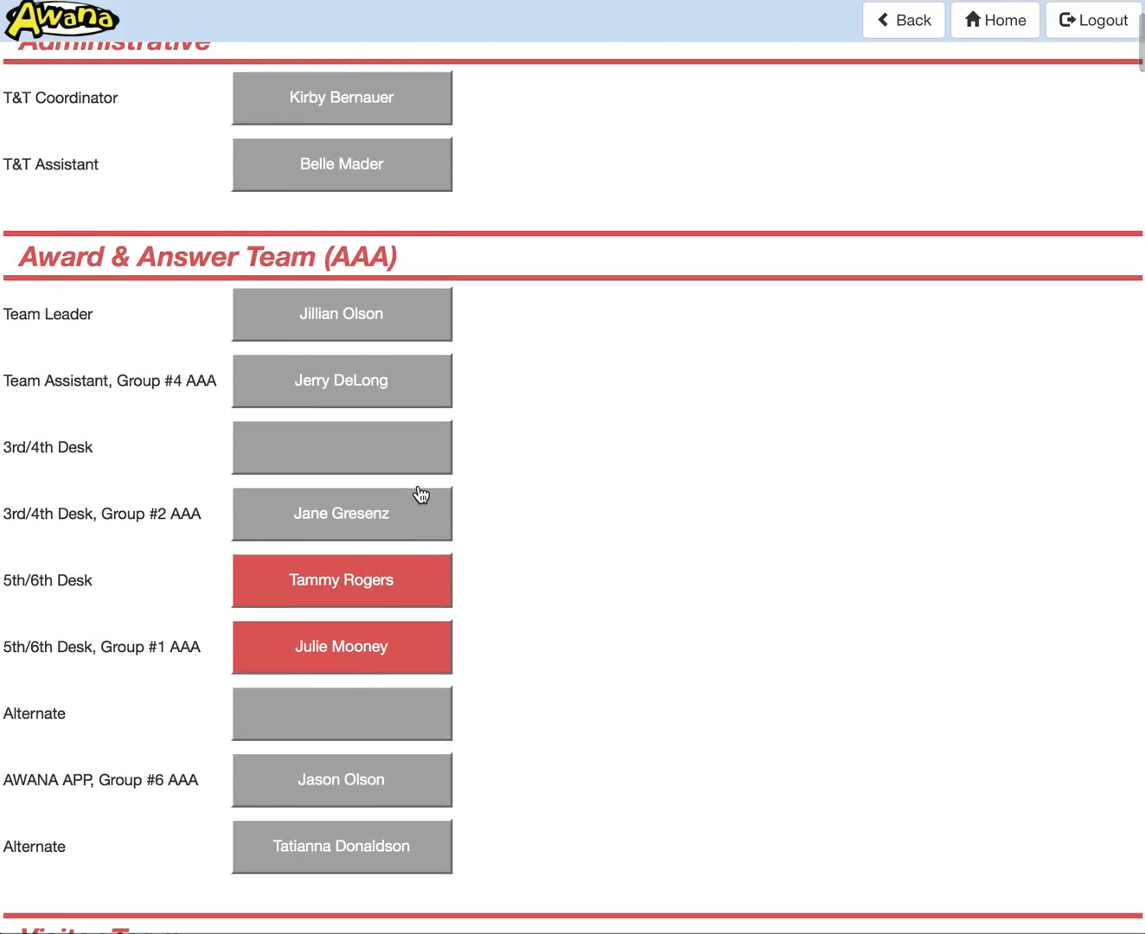
scroll(516, 595, "down", 1)
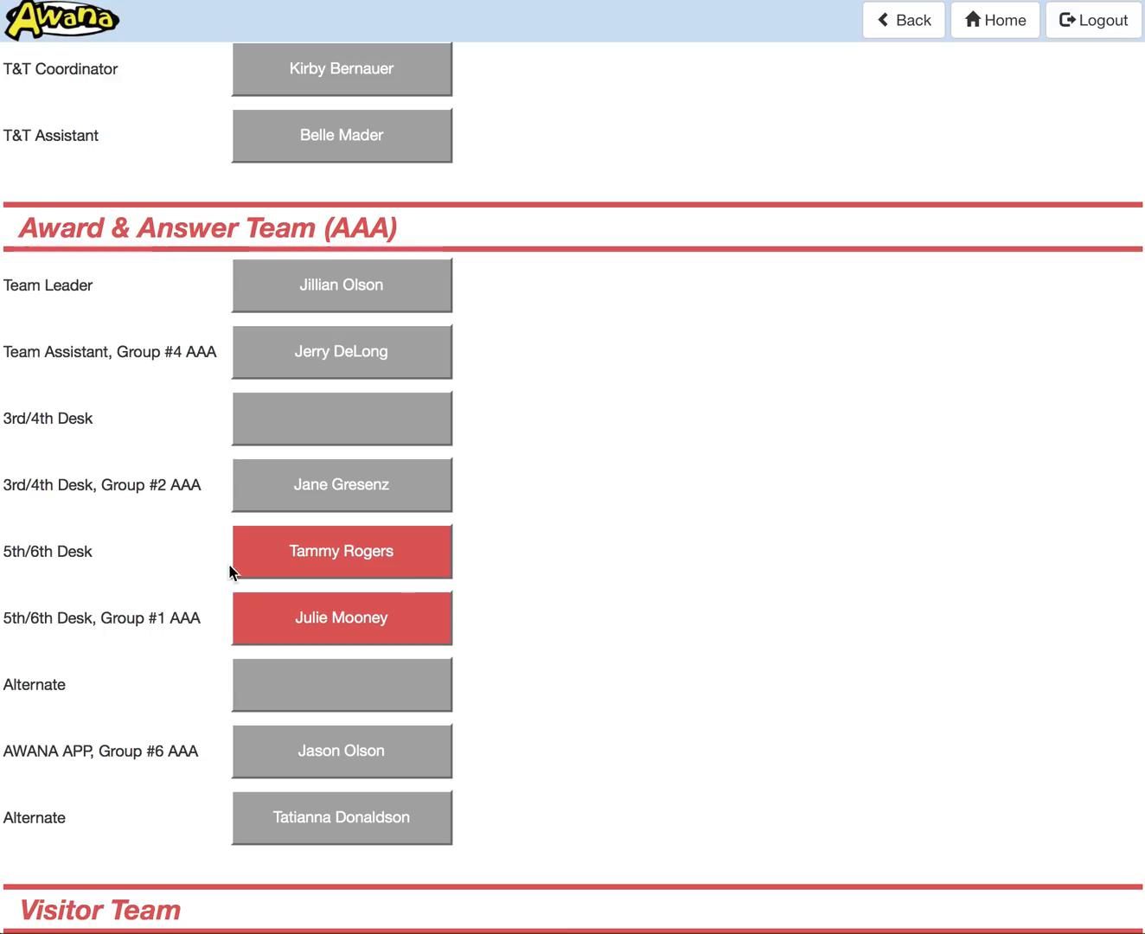
left_click(343, 559)
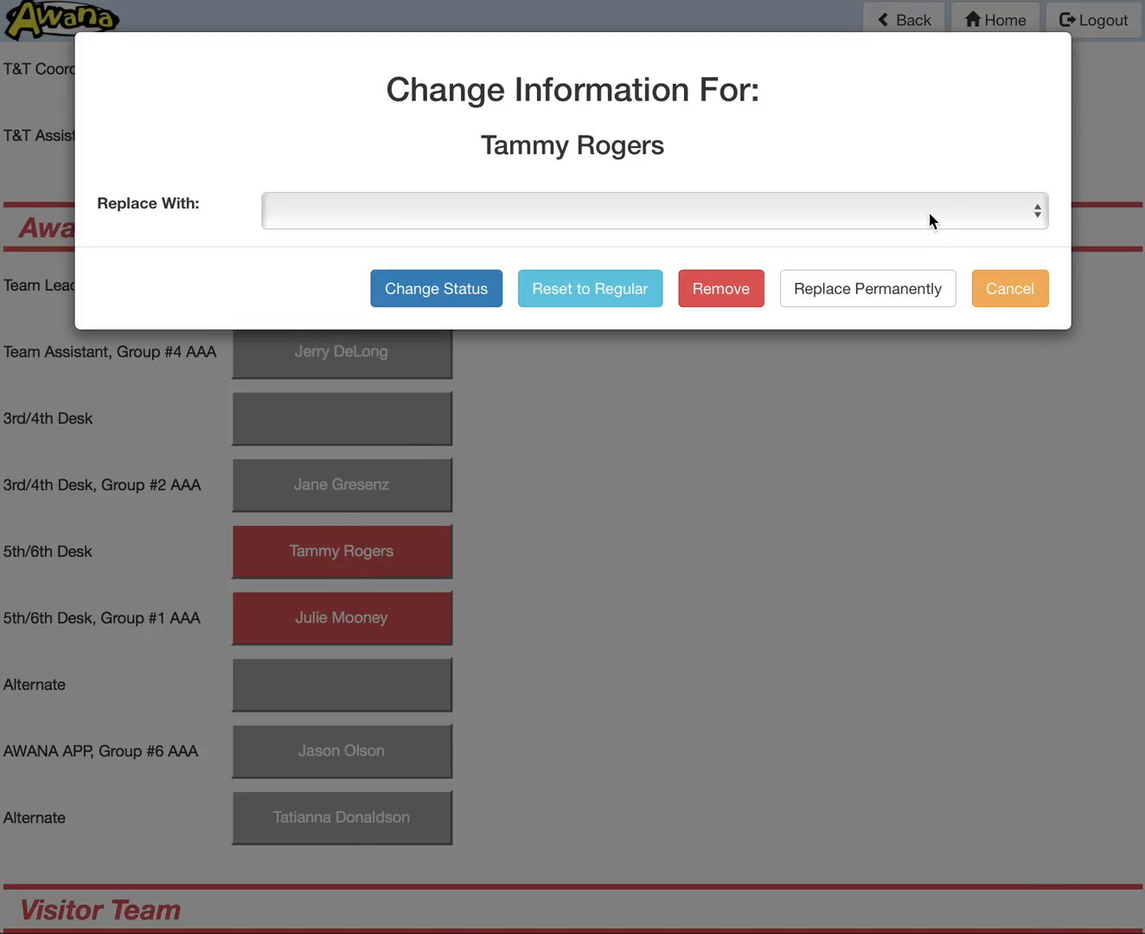
left_click(929, 212)
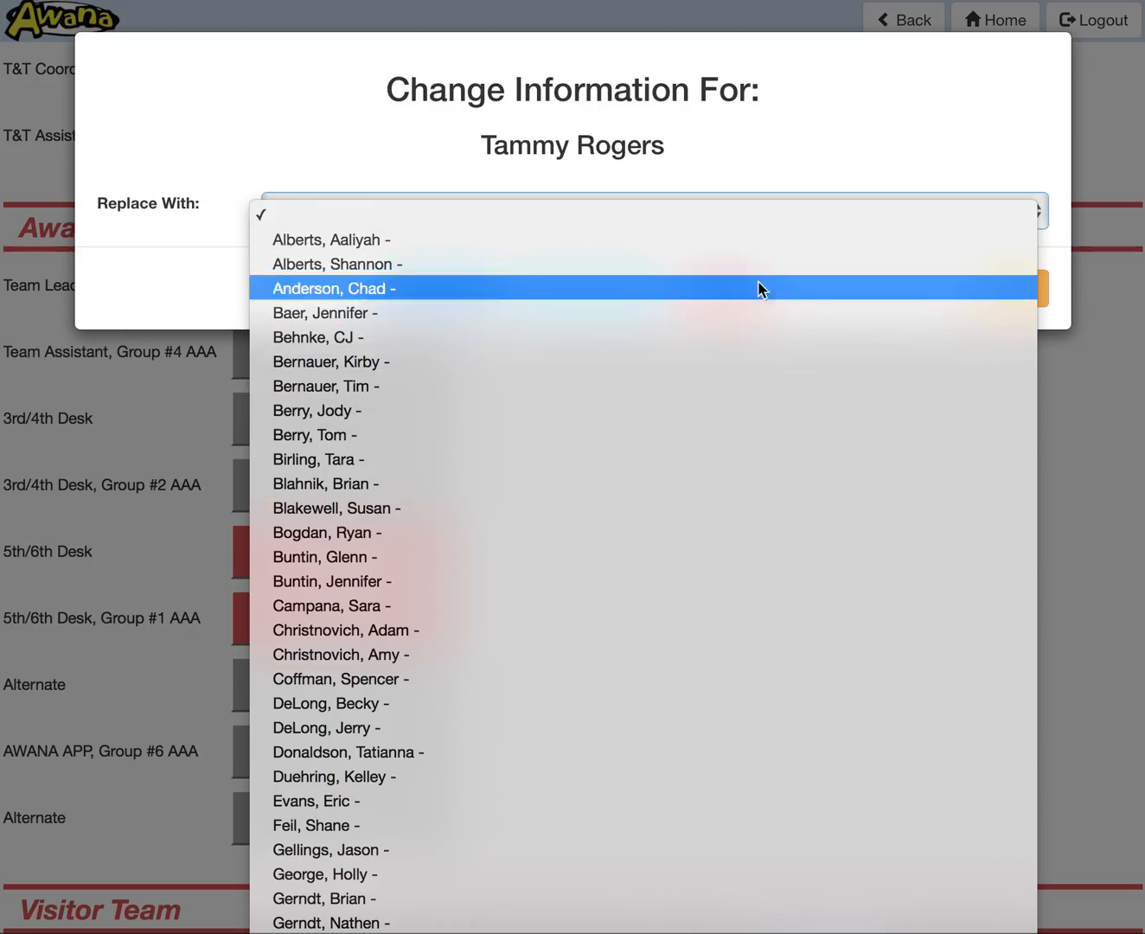
left_click(679, 310)
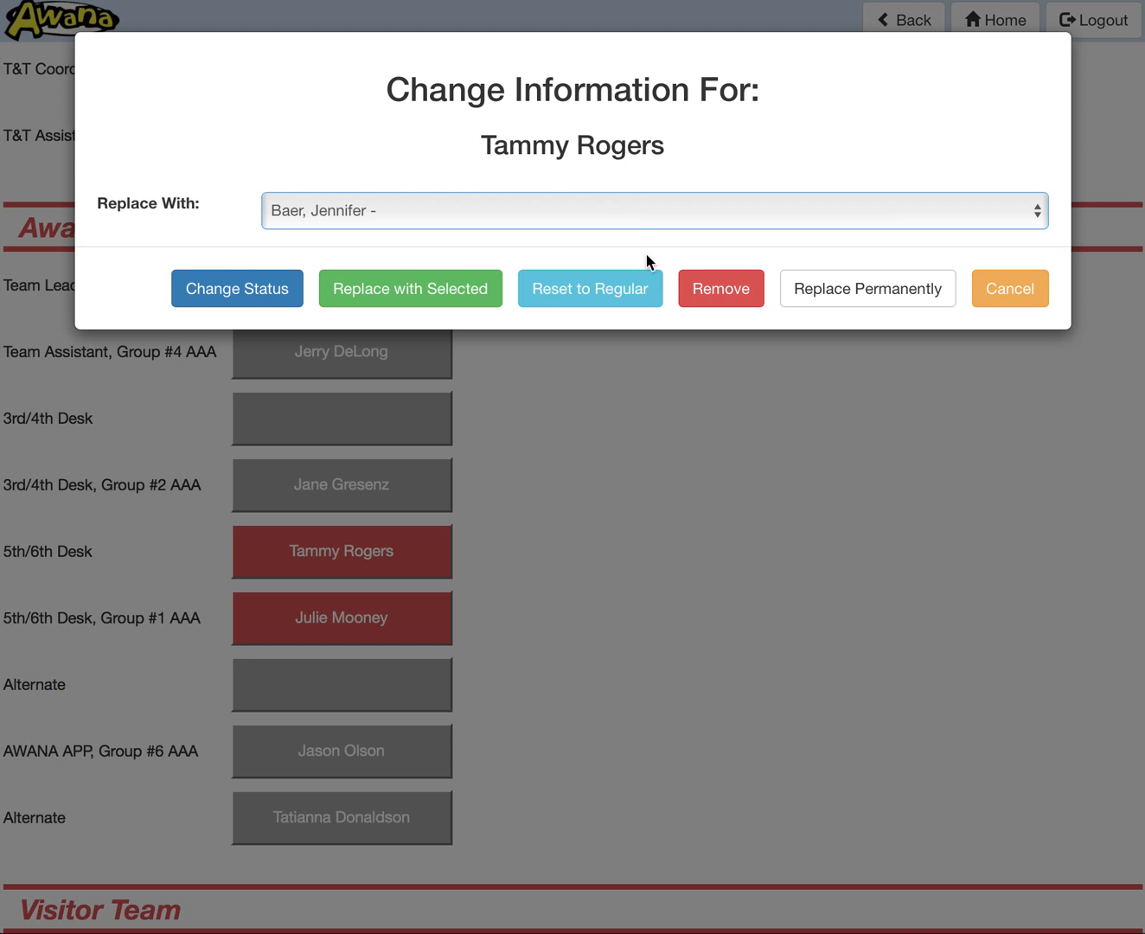
left_click(856, 296)
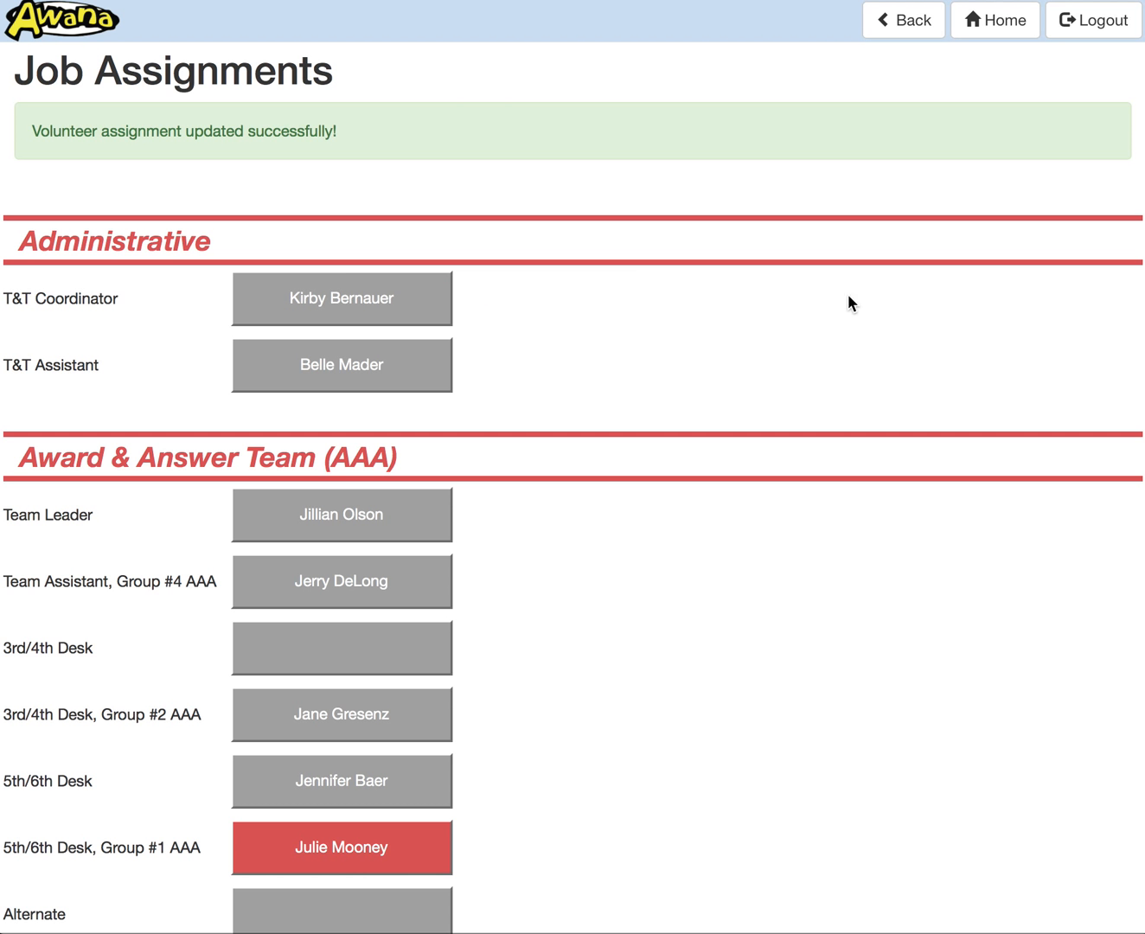
Step: Reset the Team Assistant, Group #4 AAA assignment to its regular volunteer
scroll(606, 562, "down", 3)
scroll(571, 631, "down", 1)
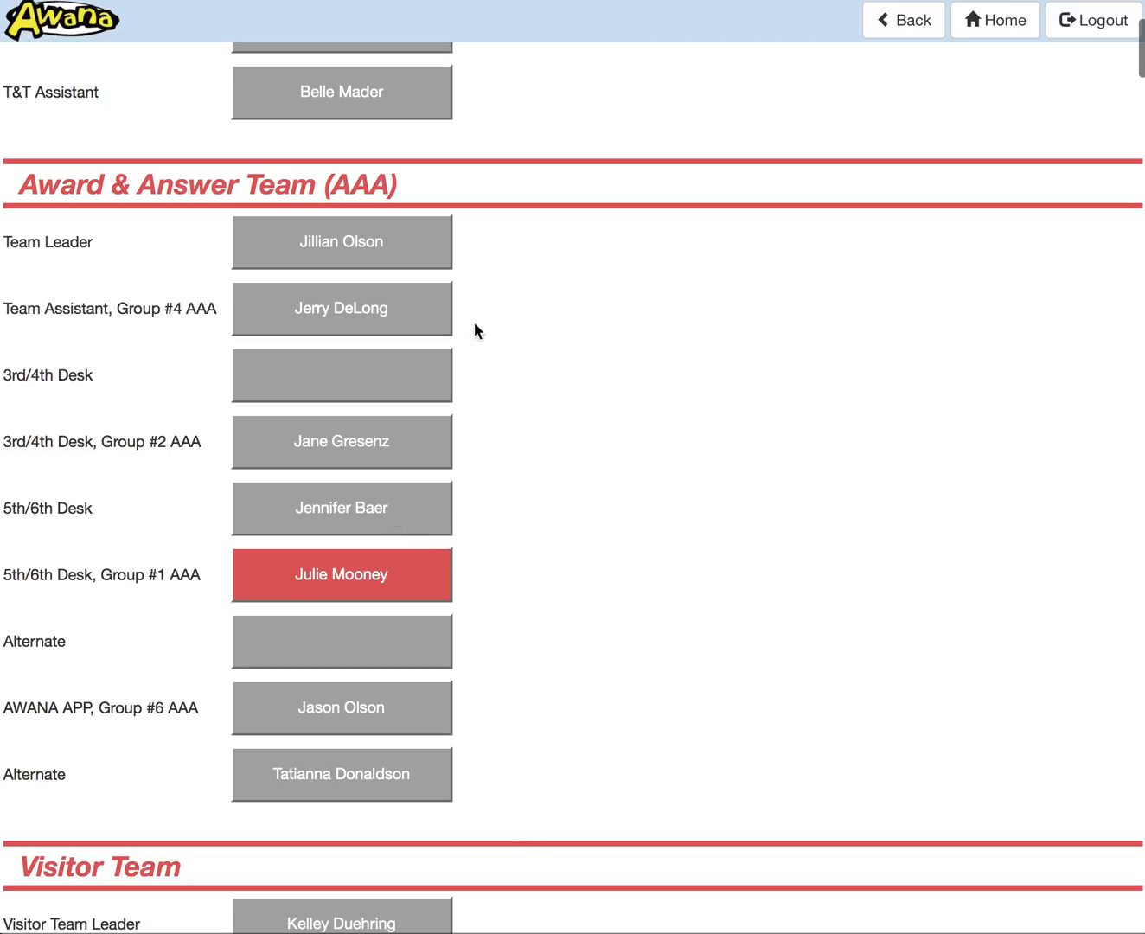
left_click(377, 314)
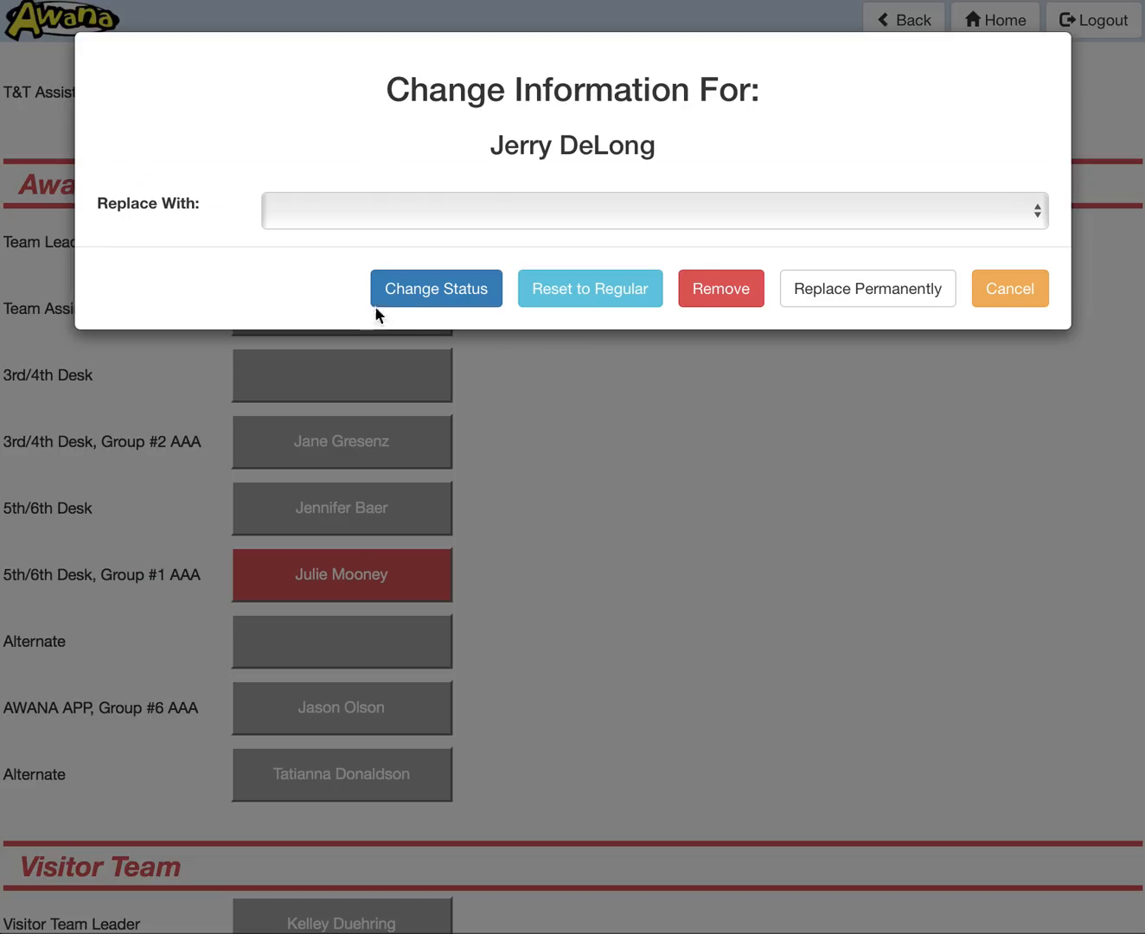
left_click(555, 218)
left_click(510, 169)
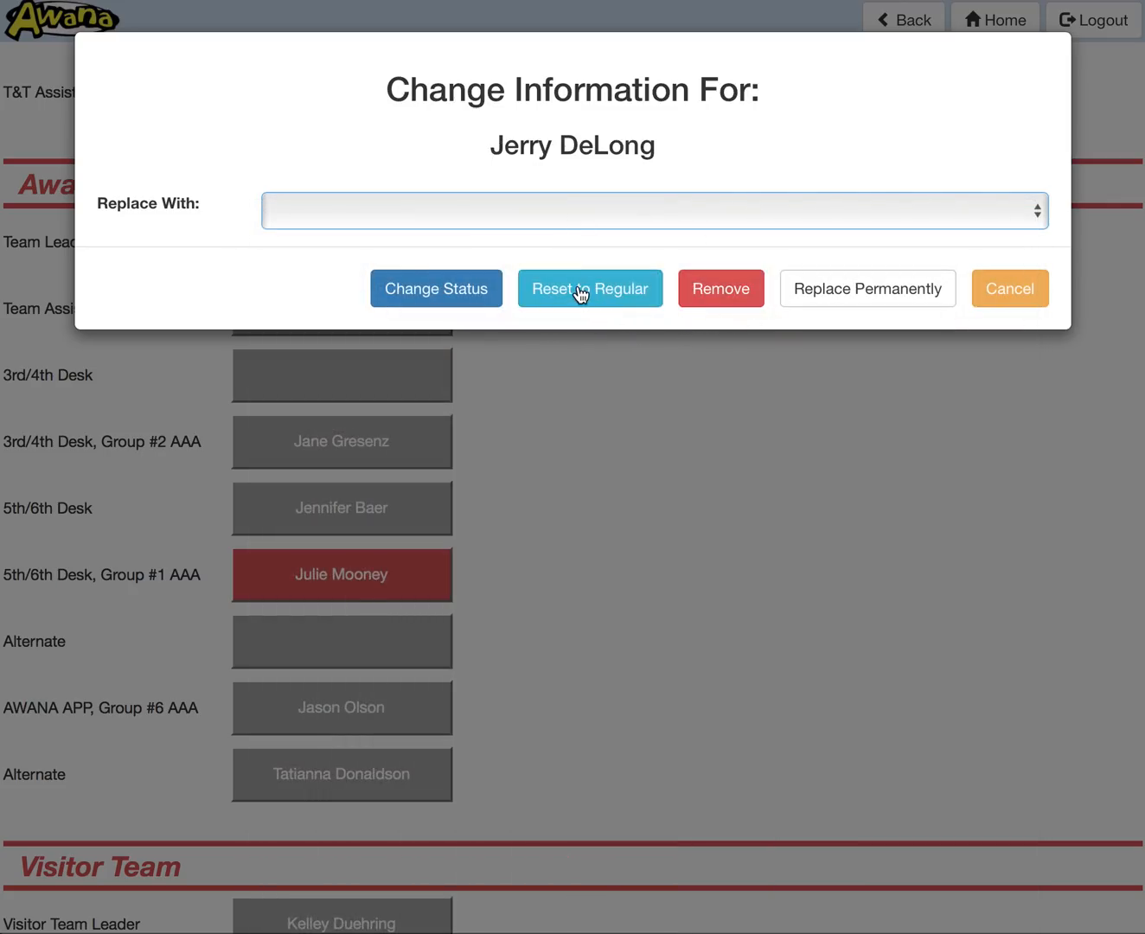
left_click(579, 295)
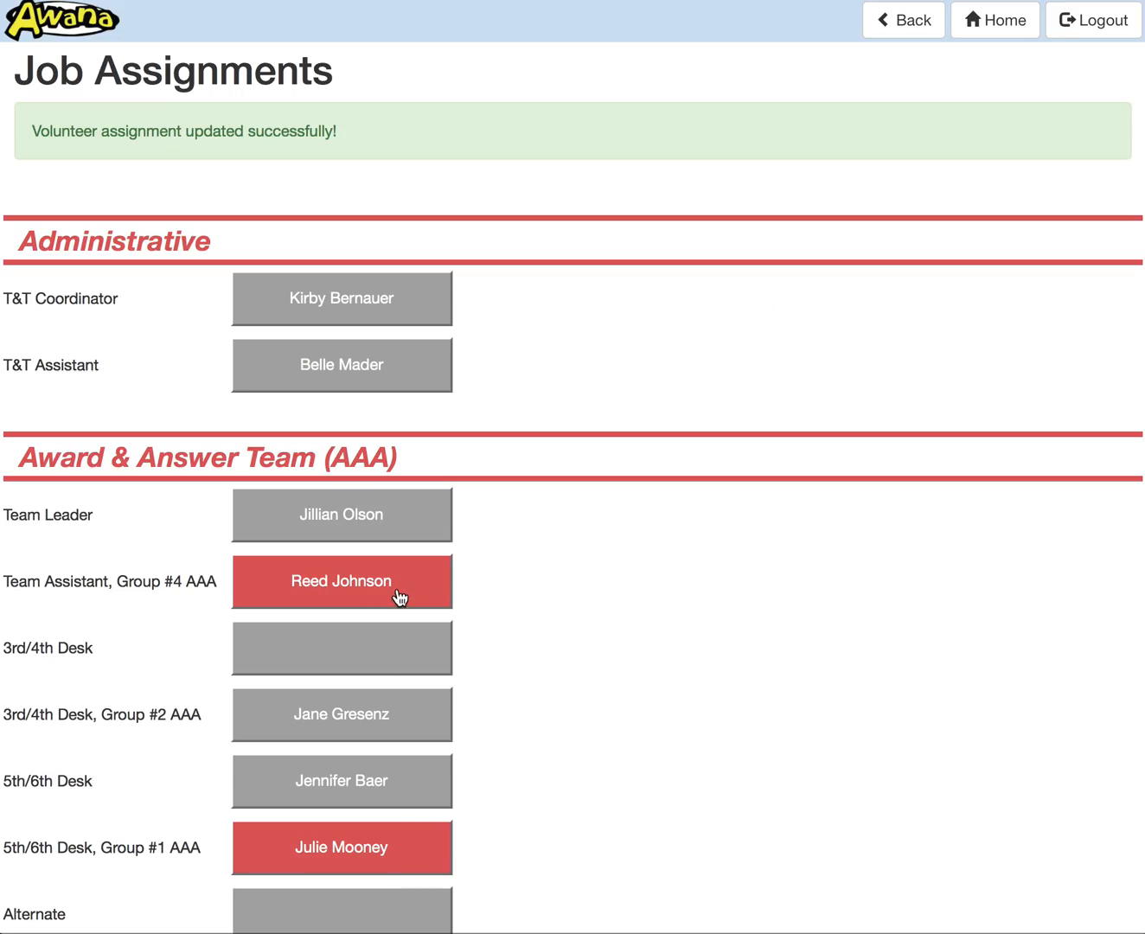
Step: Reset the Award & Answer Team's 5th/6th Desk assignment to its regular volunteer
scroll(399, 597, "down", 3)
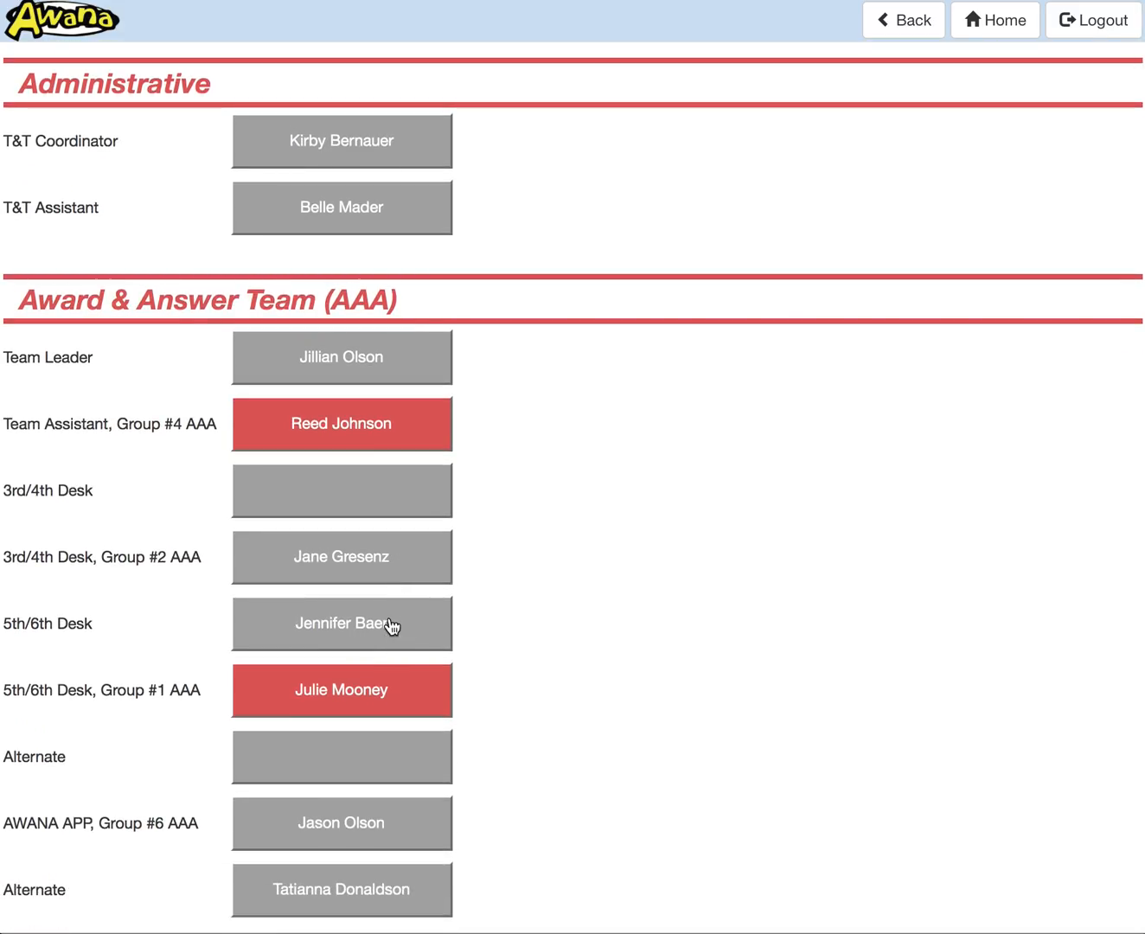
left_click(389, 622)
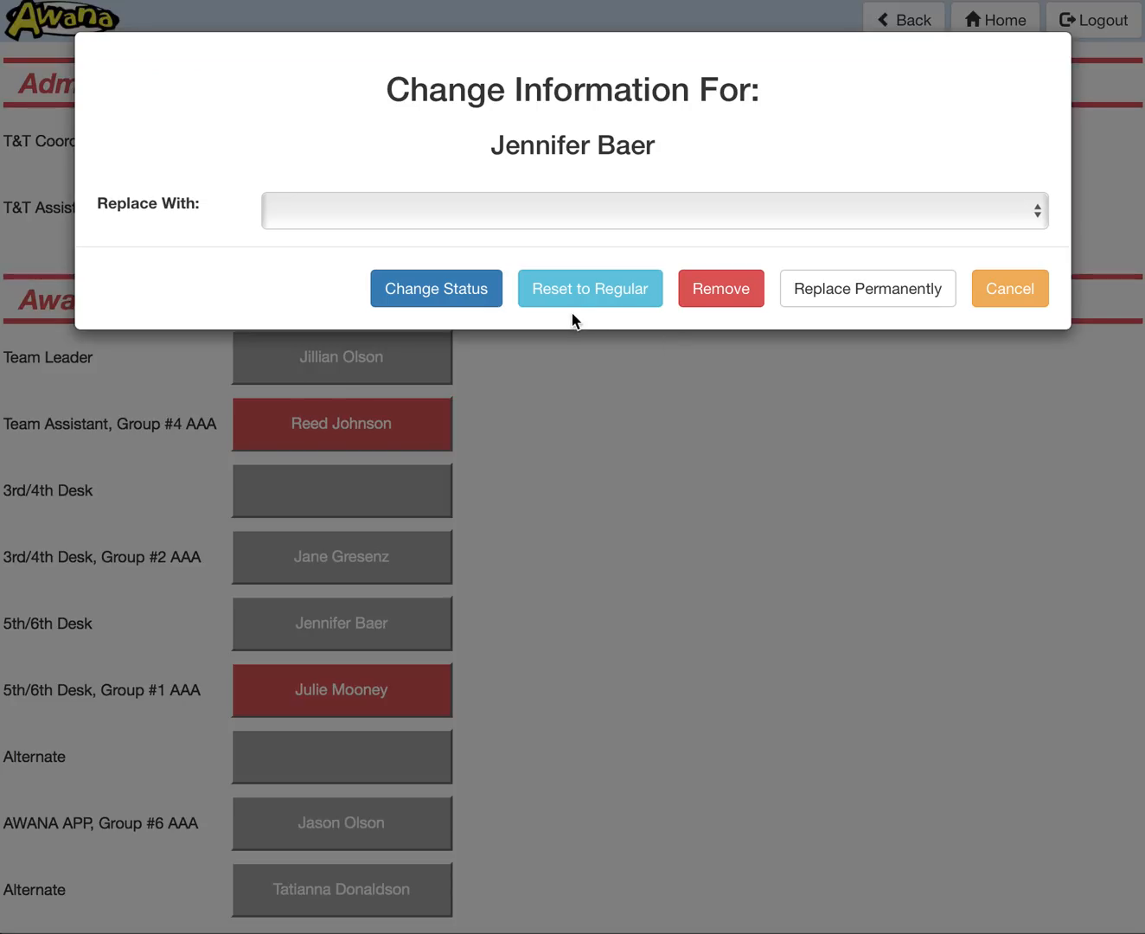
left_click(577, 298)
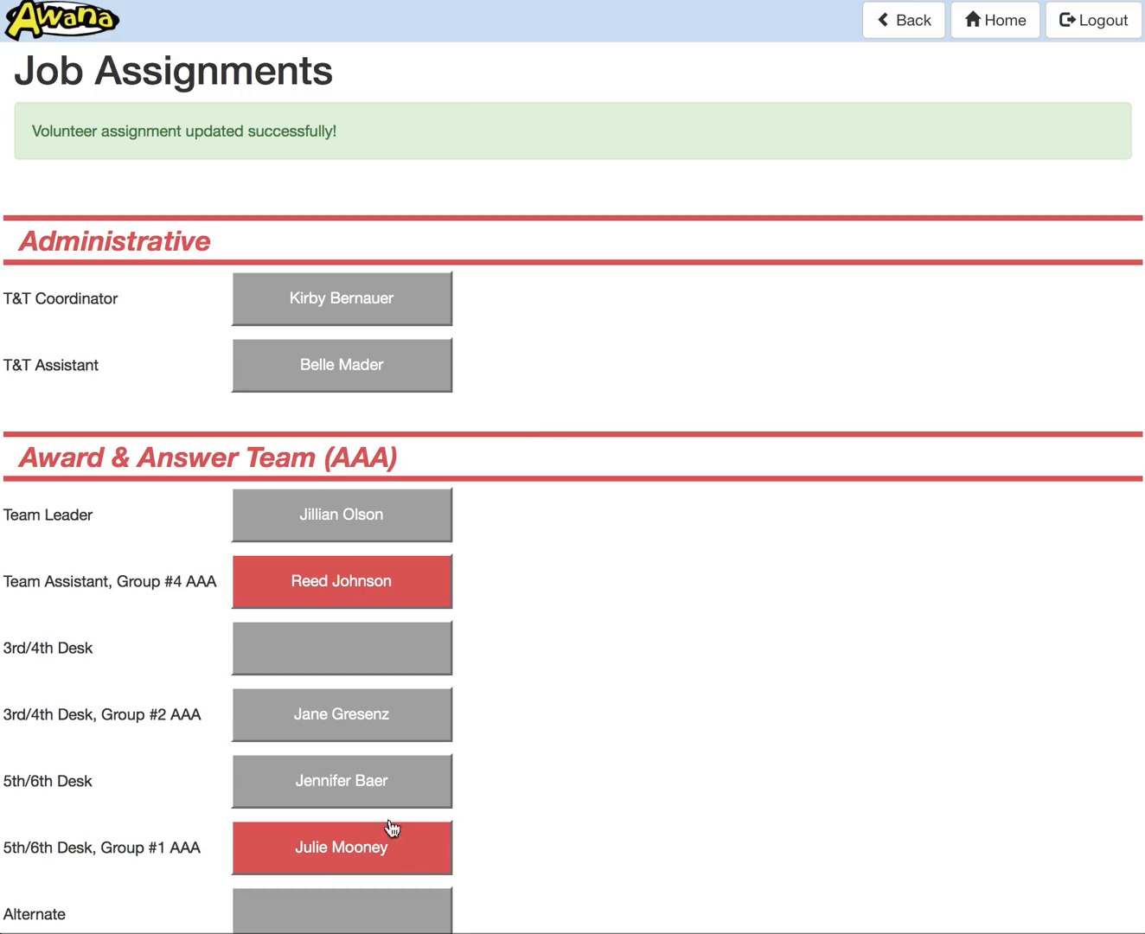
scroll(434, 793, "down", 5)
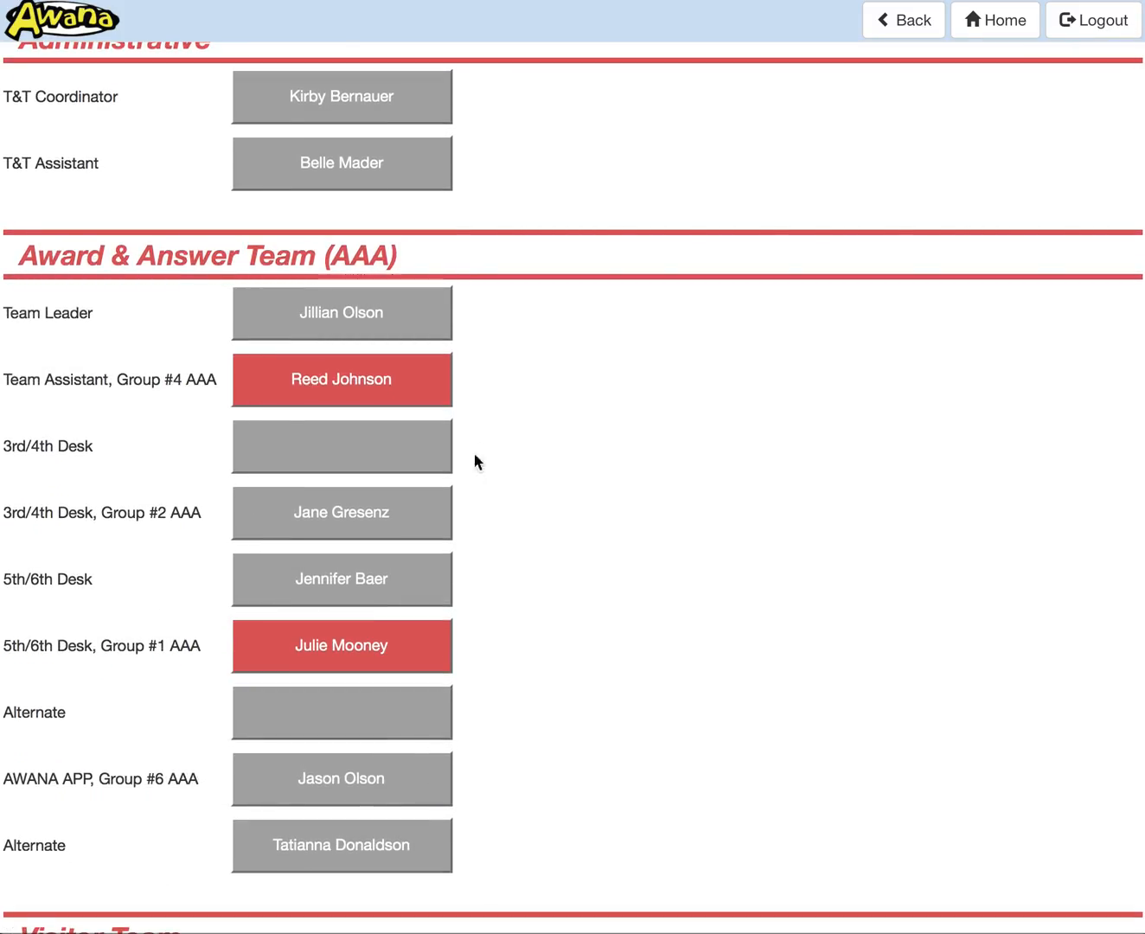
Step: Change the 5th/6th Desk, Group #1 AAA volunteer's status to available for February 16, 2016, and return to the job assignments
left_click(397, 657)
left_click(424, 293)
left_click(964, 482)
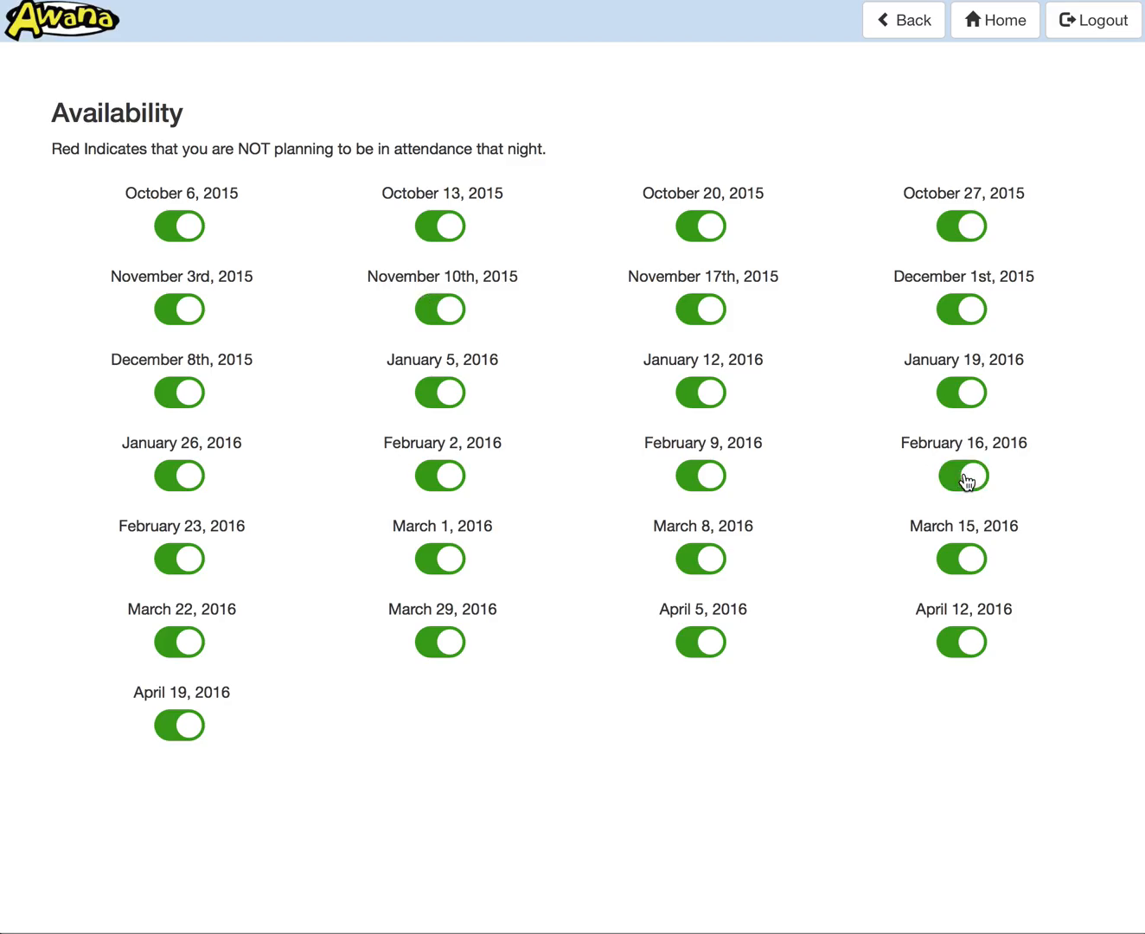
left_click(907, 21)
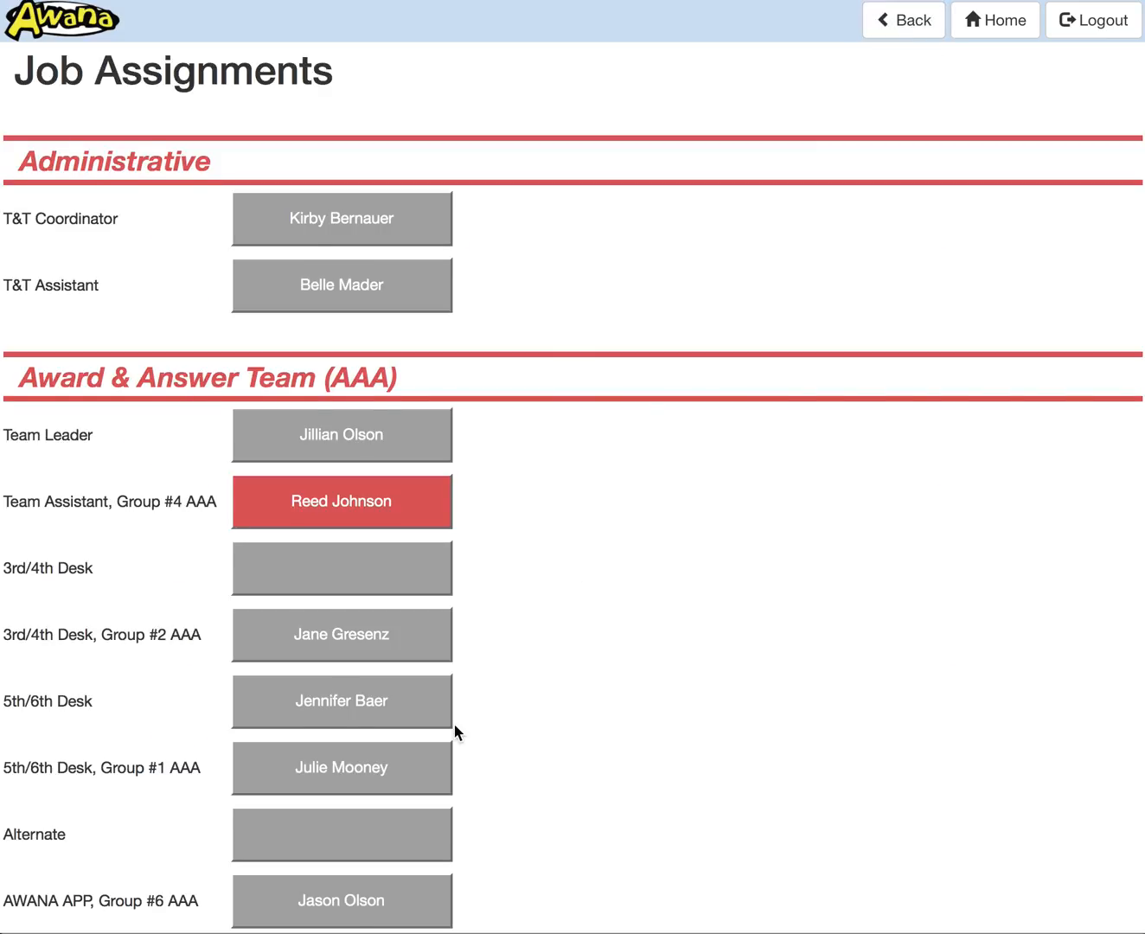
Step: Remove the volunteer from the 5th/6th Desk, Group #1 AAA assignment in the Award & Answer Team
scroll(454, 724, "down", 2)
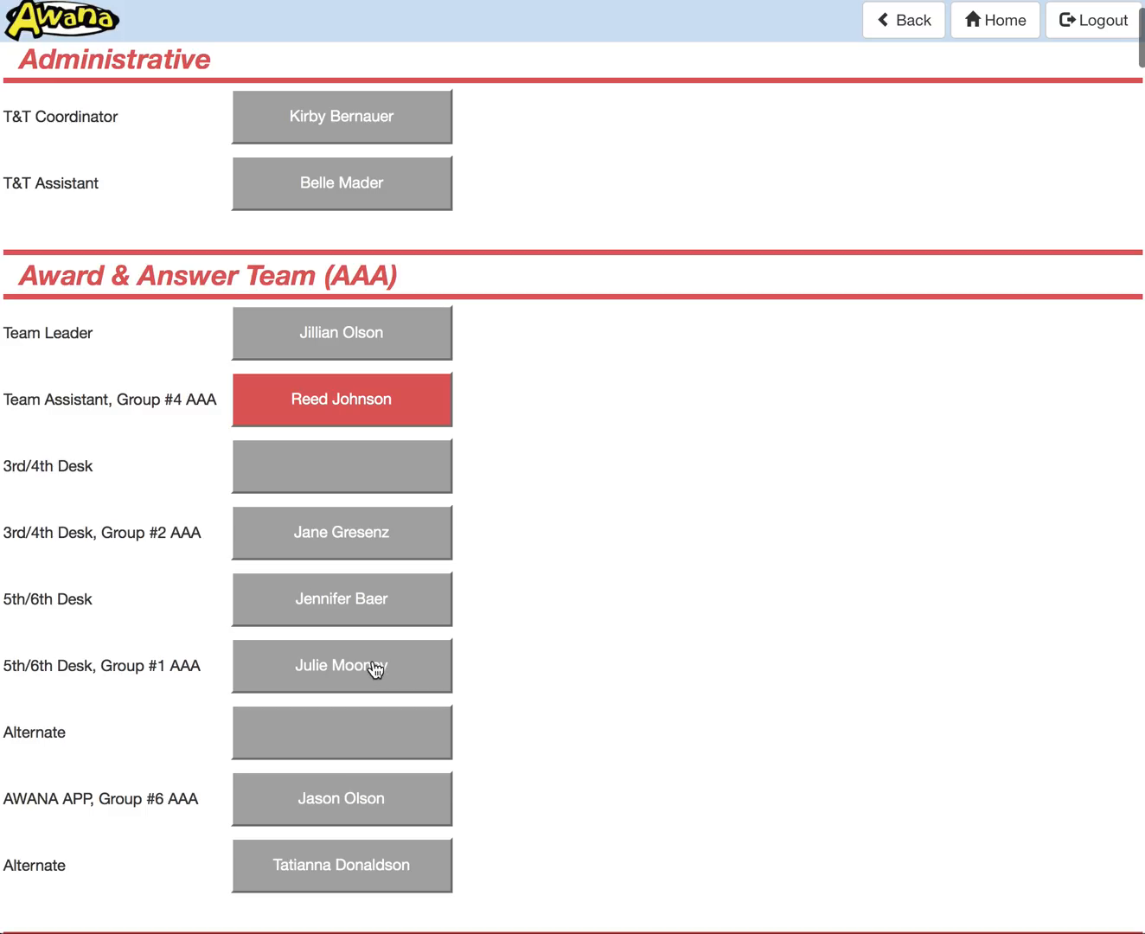
left_click(402, 670)
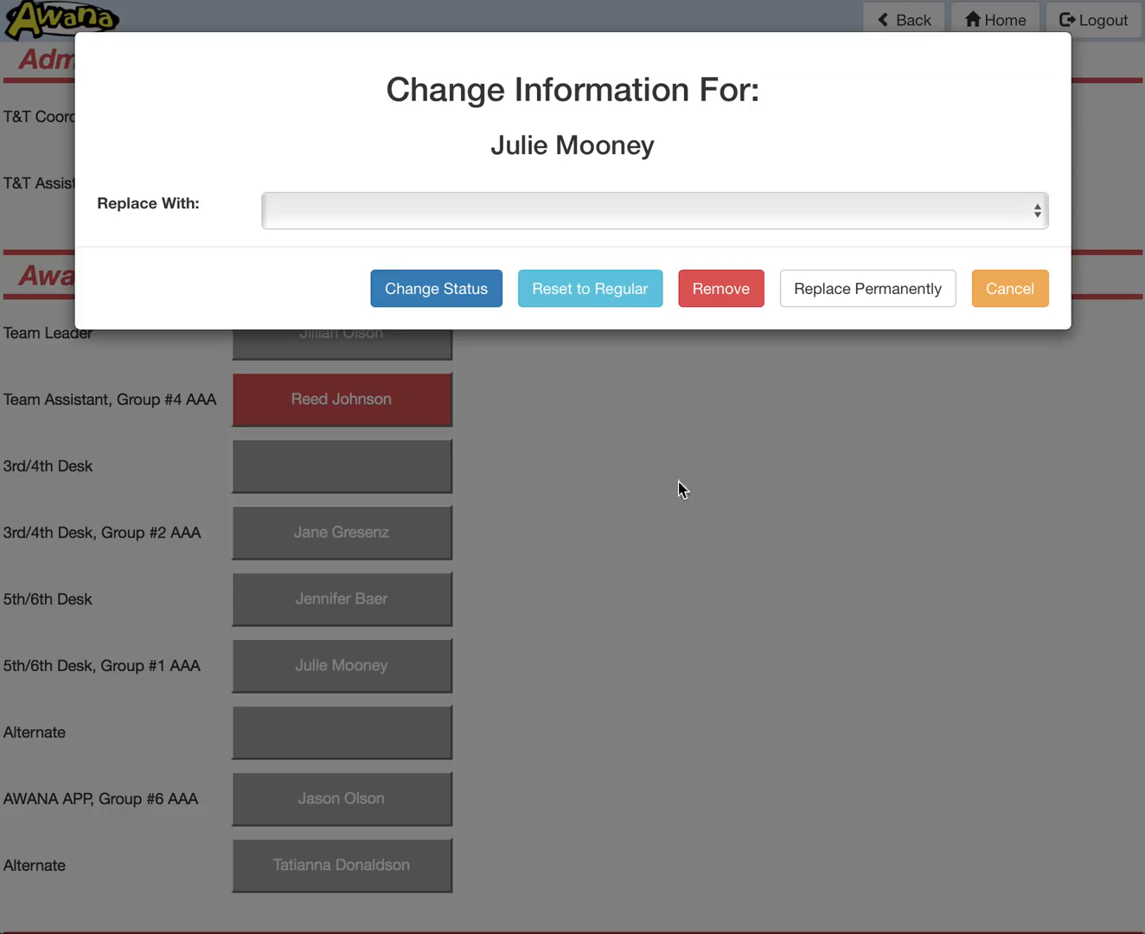
left_click(724, 294)
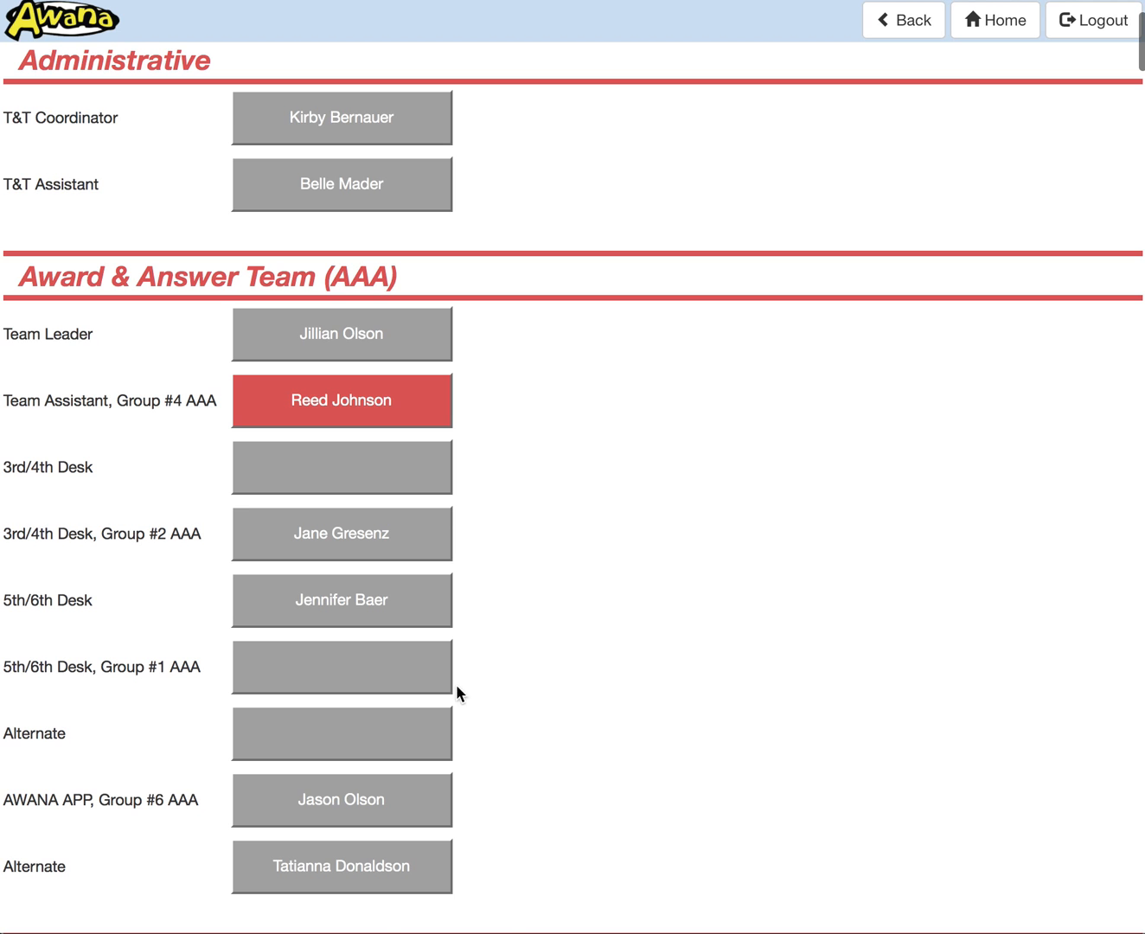
Step: Reset the emptied 5th/6th Desk, Group #1 AAA assignment to its regular volunteer
left_click(364, 680)
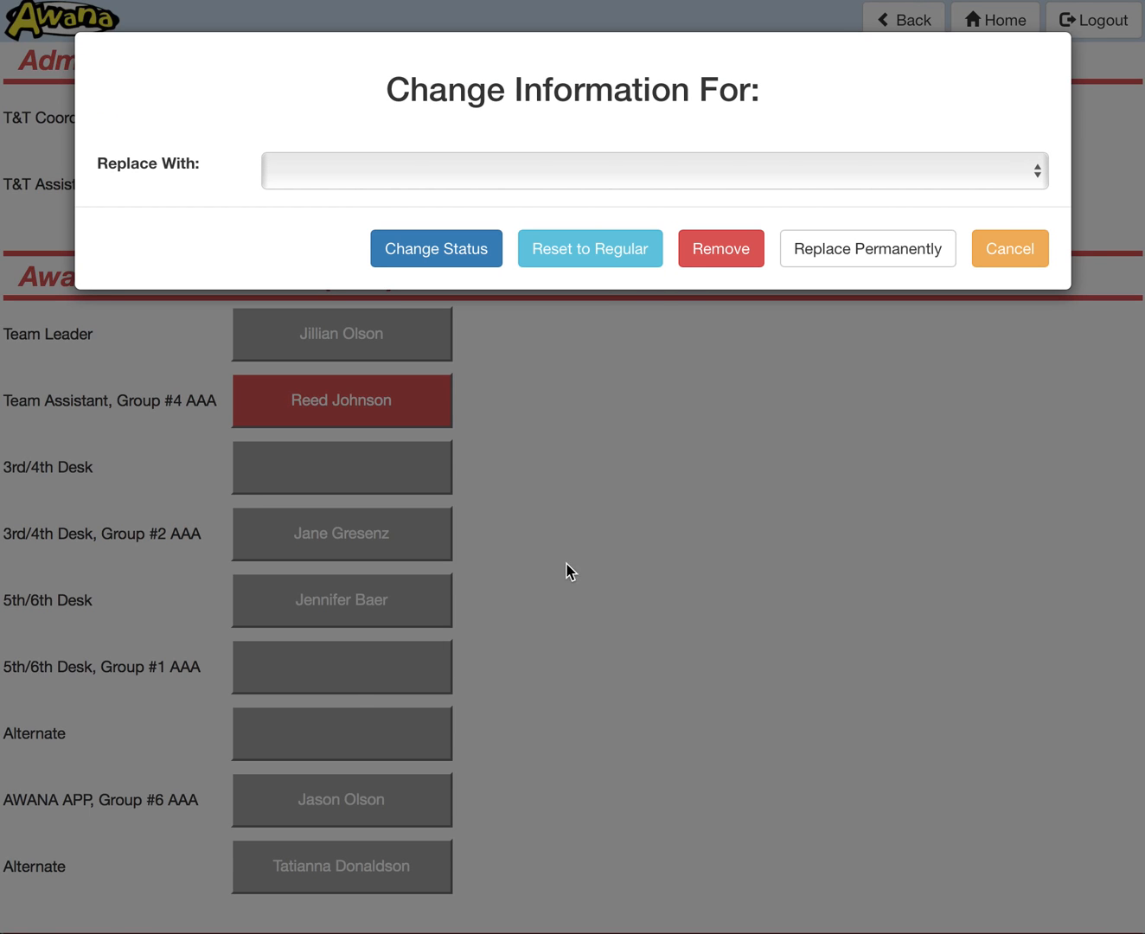
left_click(589, 257)
scroll(557, 721, "down", 5)
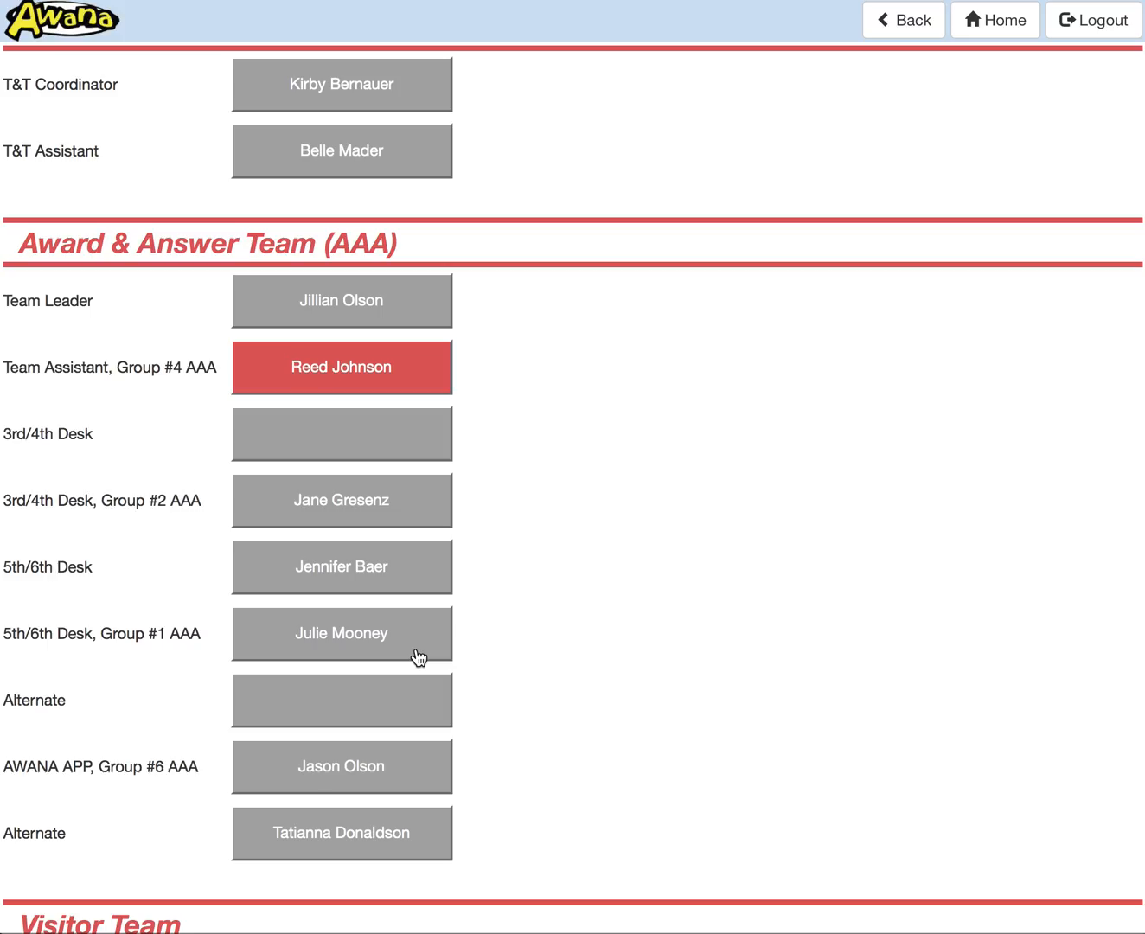
Step: Review the job assignments from the Administrative section through the Visitor, Live and Games teams to the Handbook groups
scroll(418, 657, "up", 5)
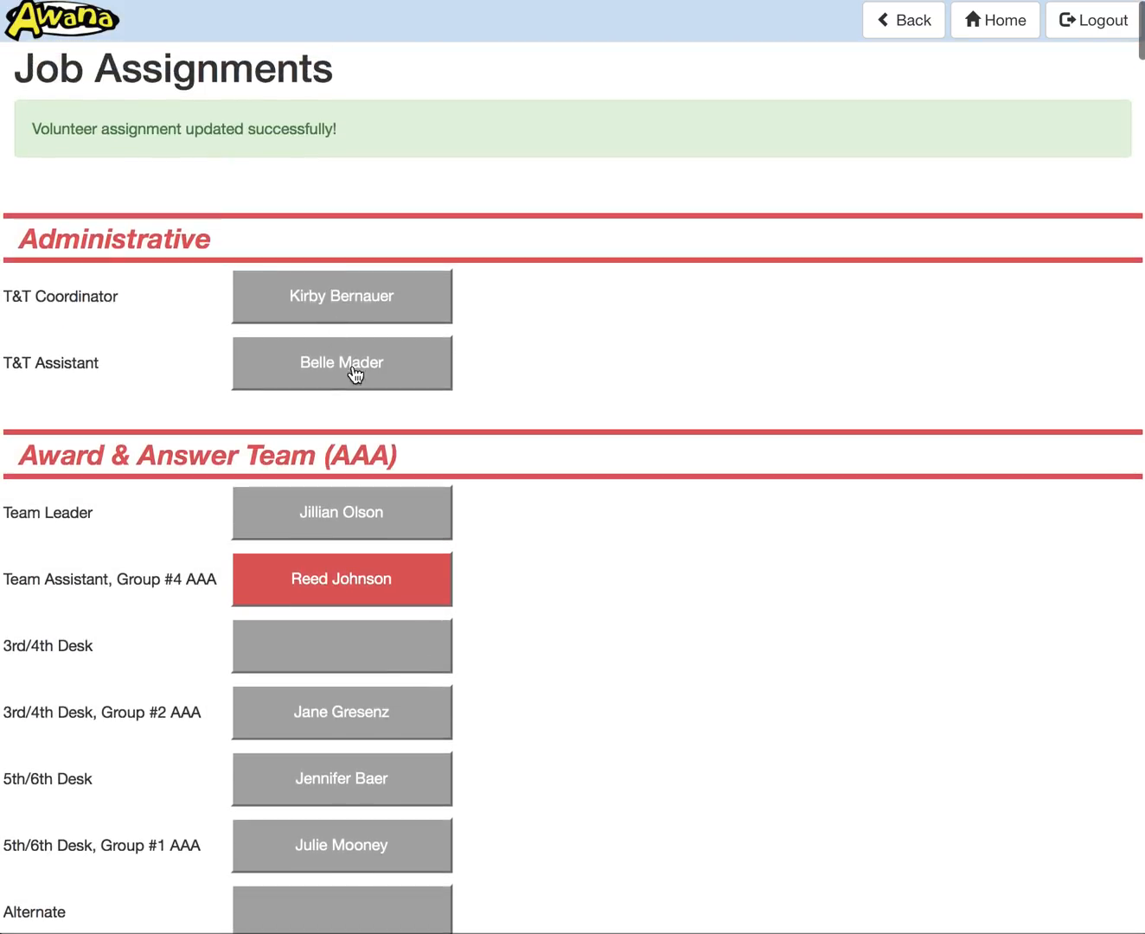
scroll(499, 411, "down", 13)
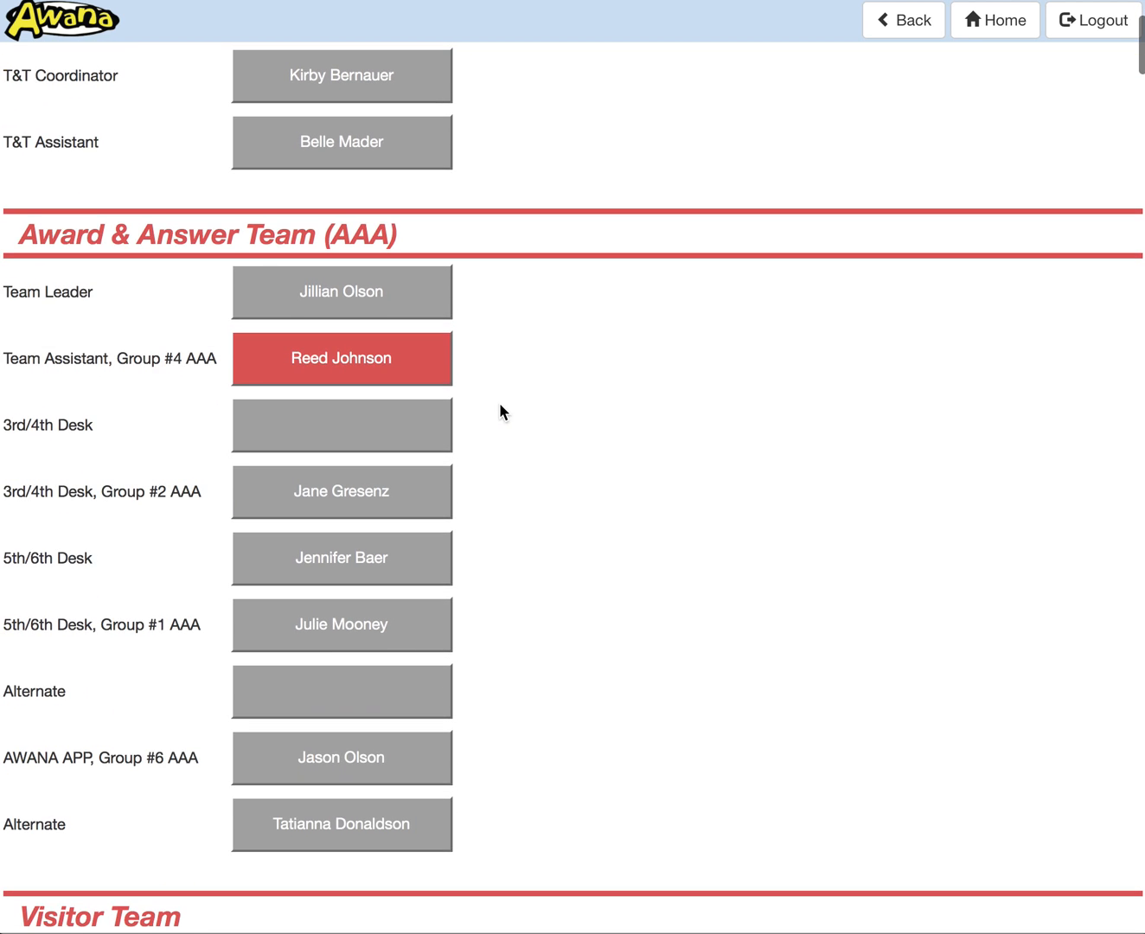
scroll(502, 411, "down", 11)
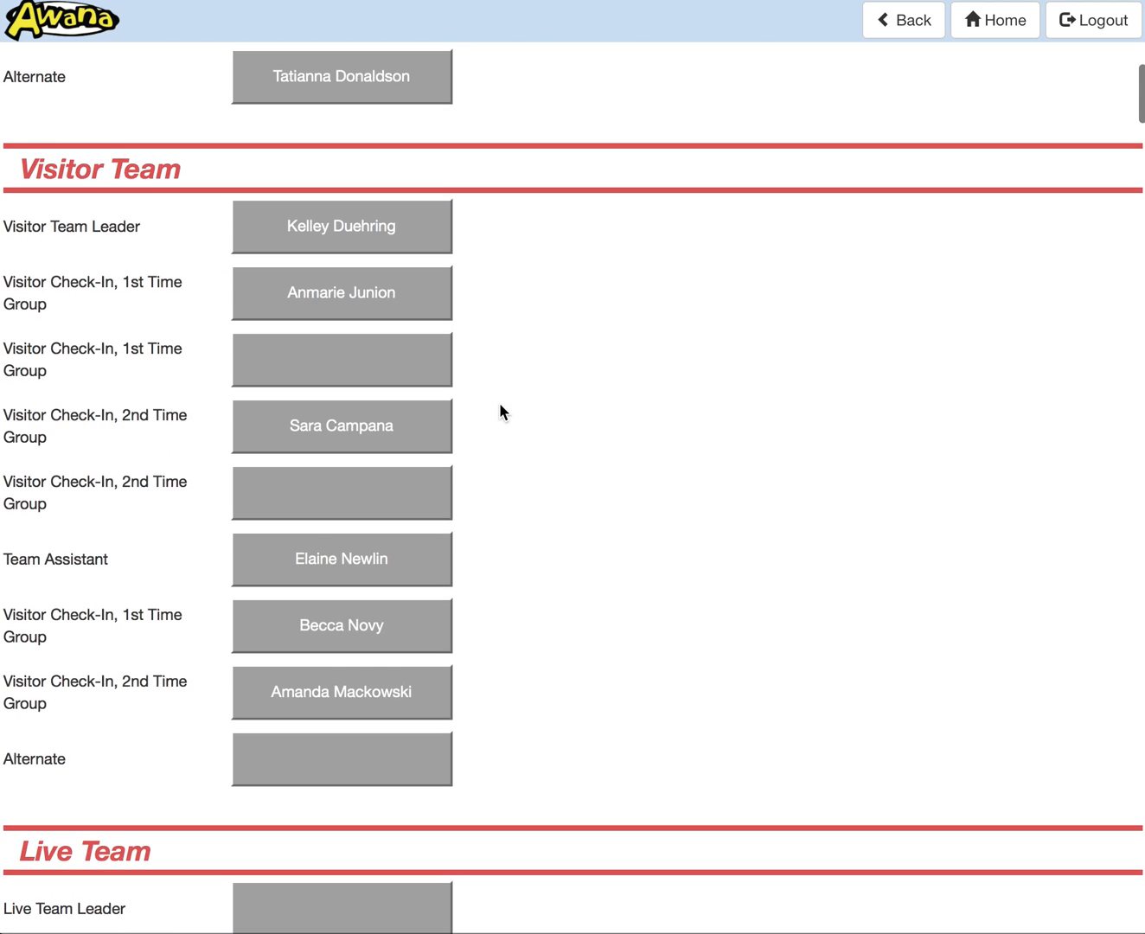
scroll(502, 411, "down", 18)
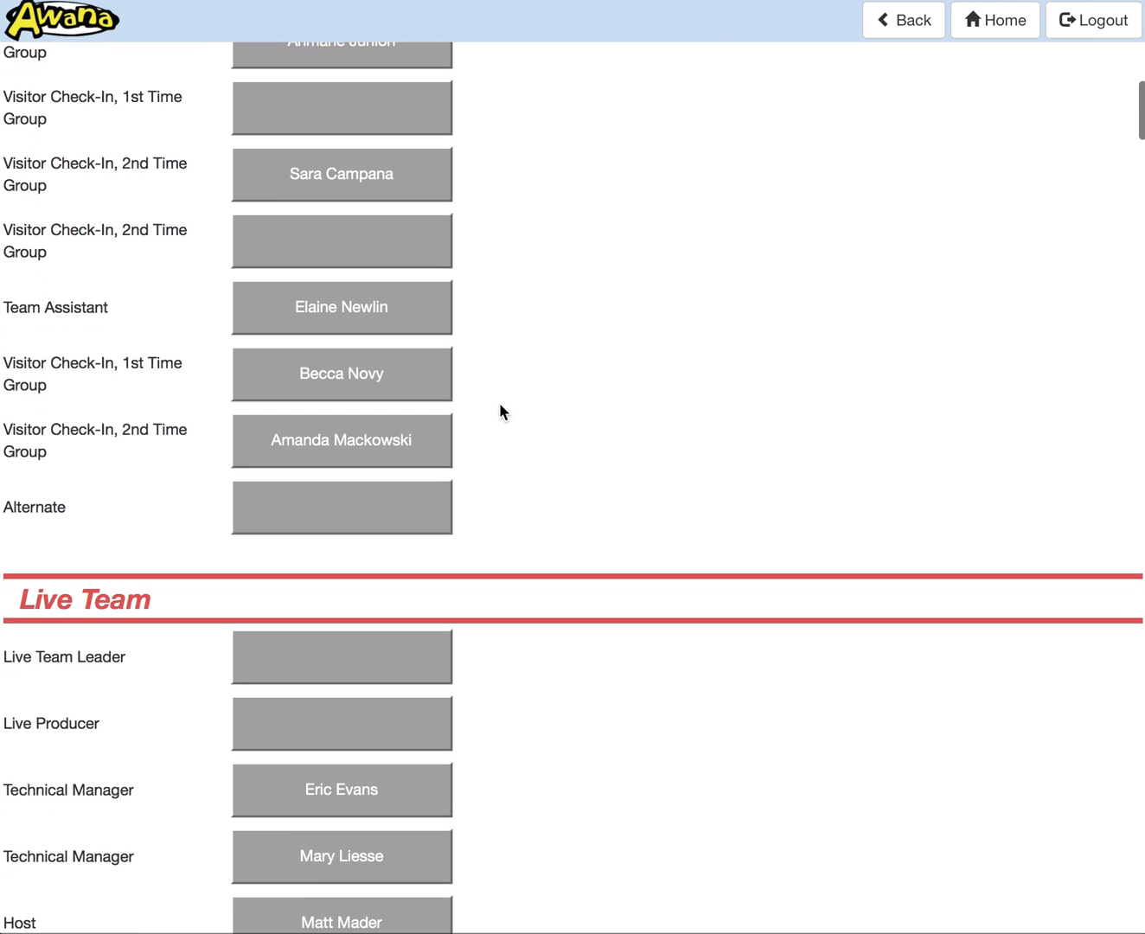
scroll(499, 411, "down", 20)
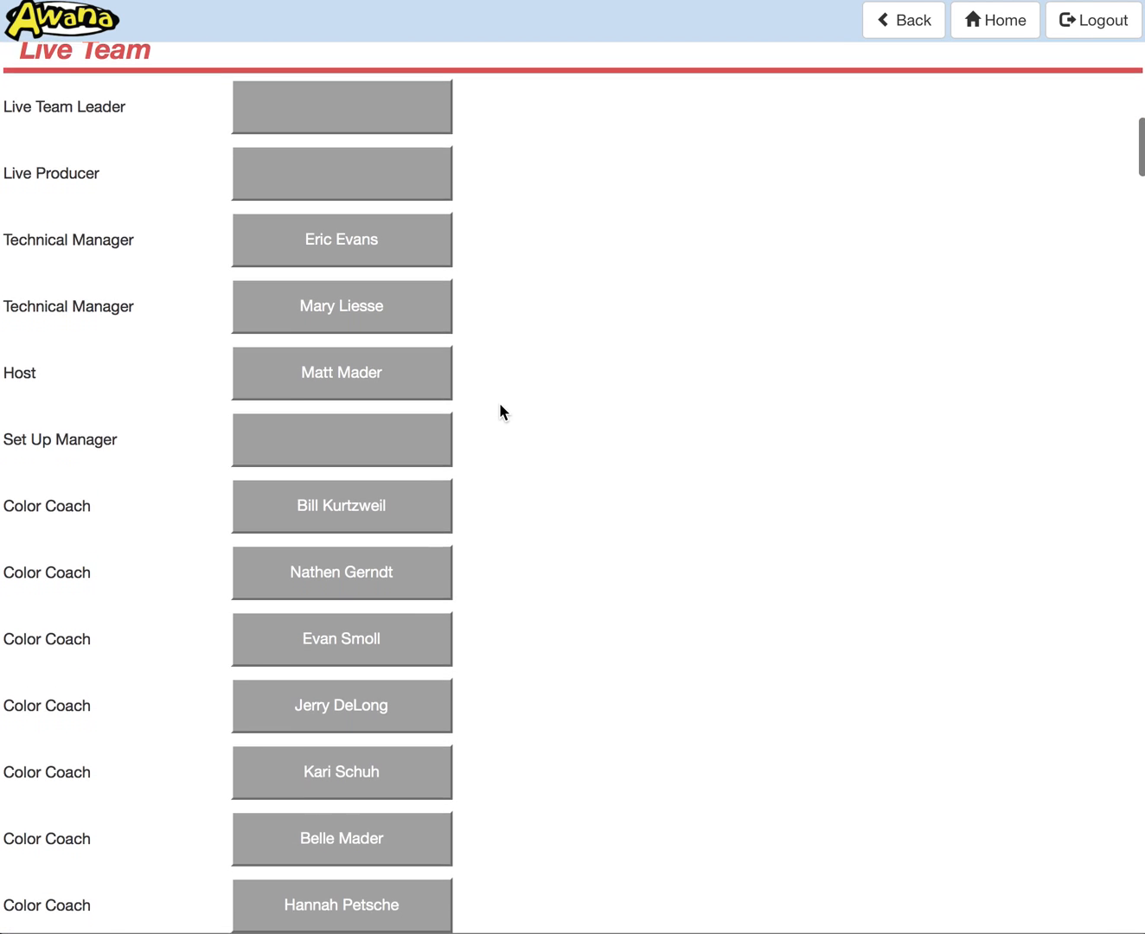
scroll(501, 404, "down", 5)
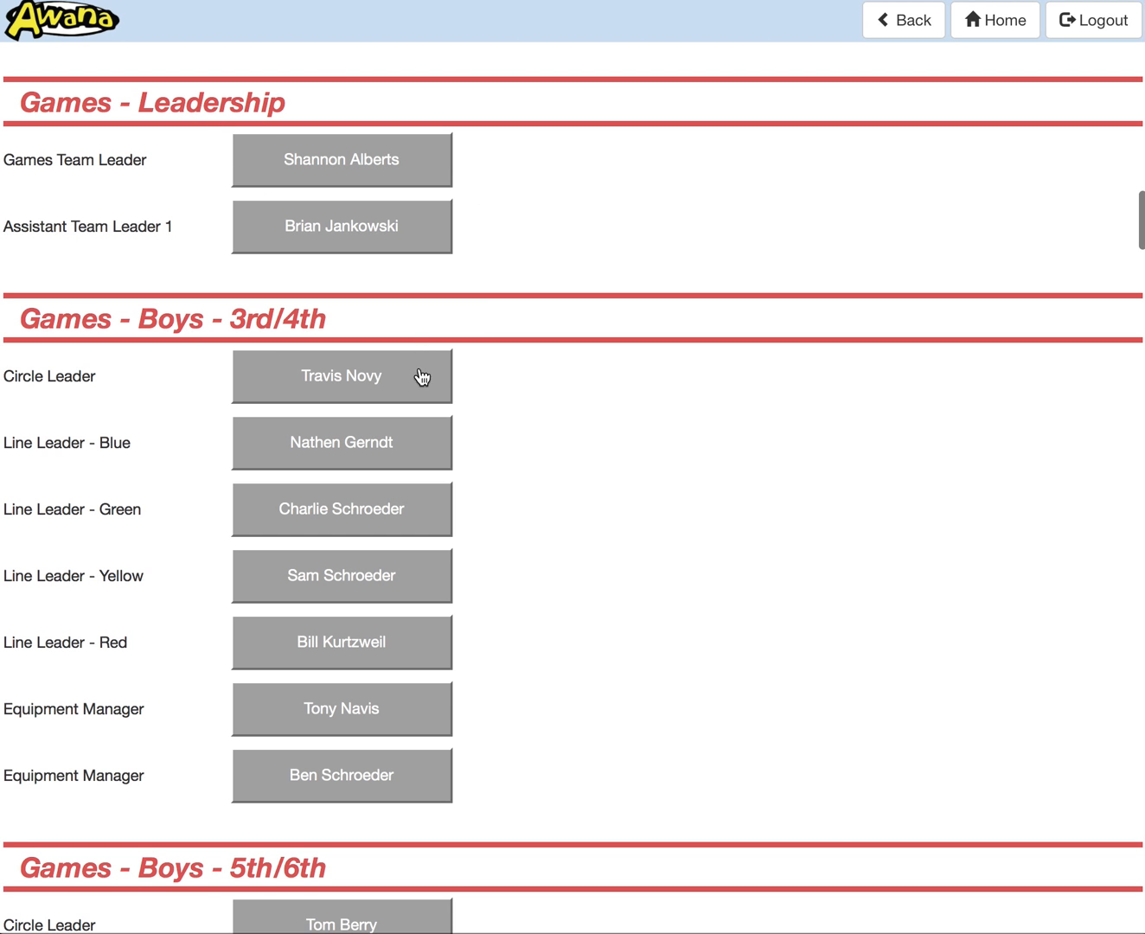
scroll(434, 455, "down", 7)
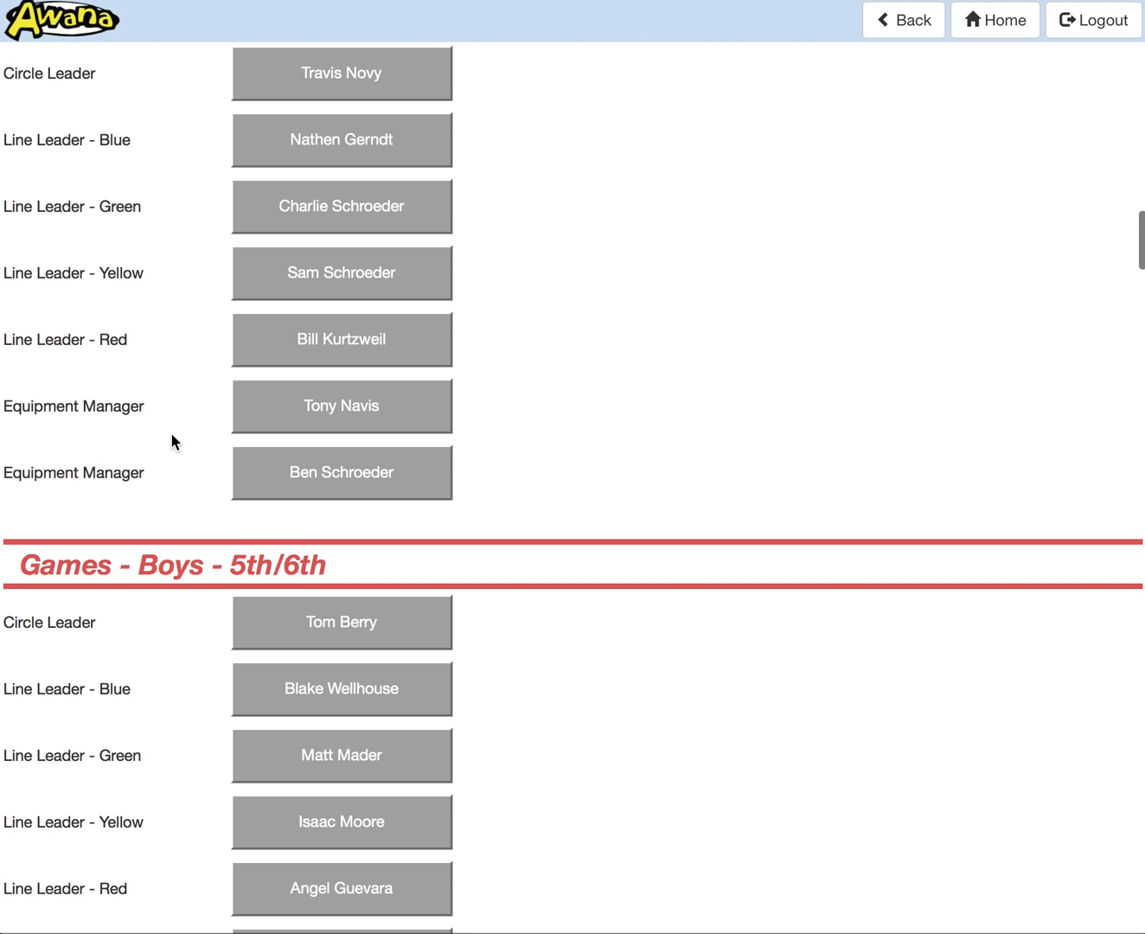
scroll(205, 512, "down", 20)
scroll(206, 518, "up", 6)
scroll(206, 517, "down", 2)
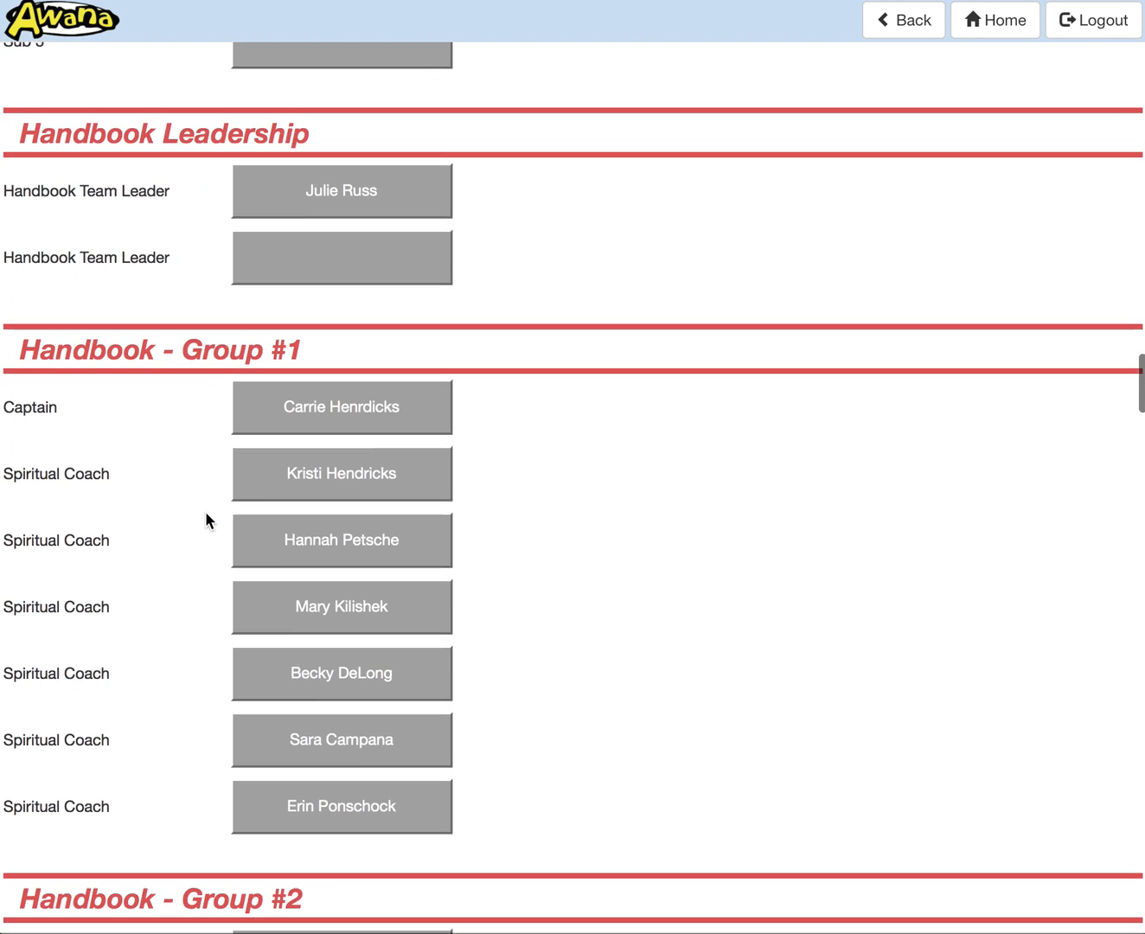
scroll(205, 516, "down", 1)
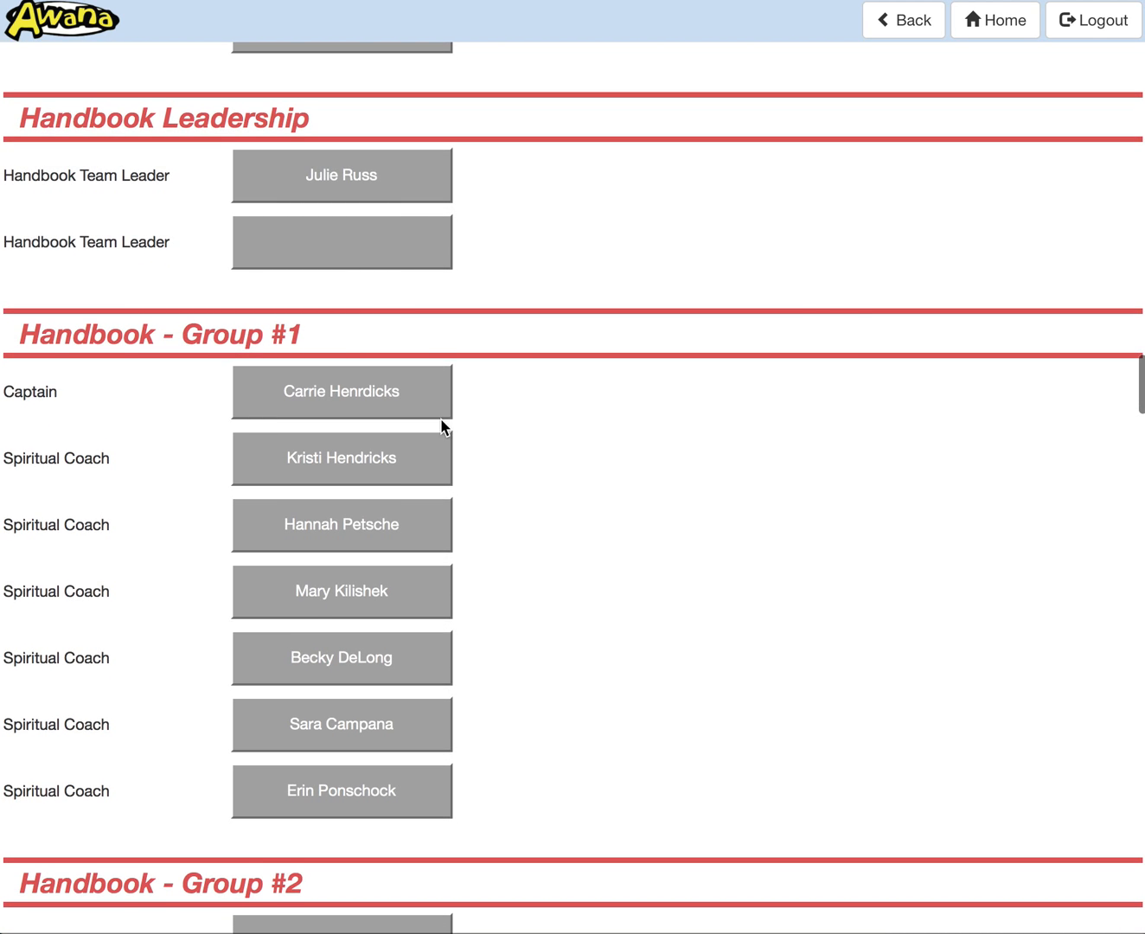
scroll(442, 426, "down", 5)
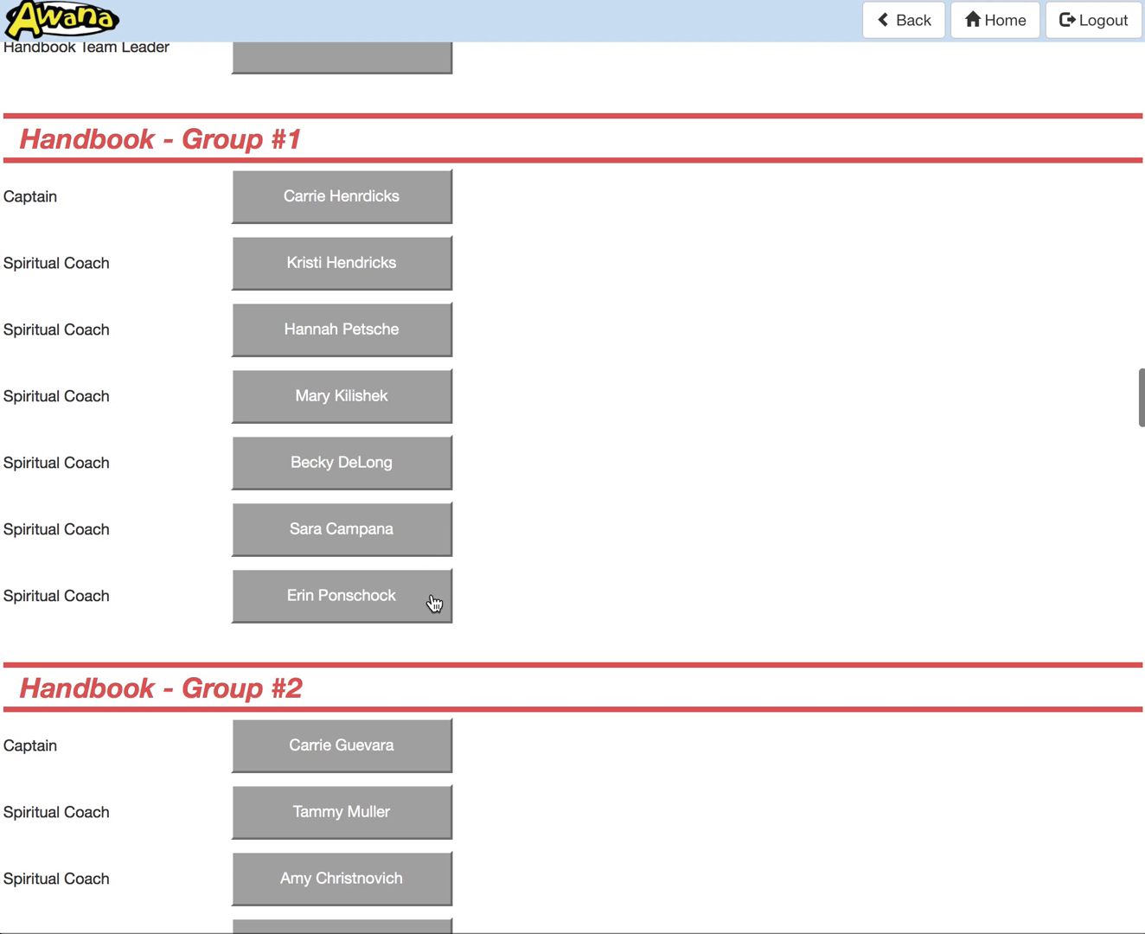
Step: Temporarily replace the second Spiritual Coach in Handbook - Group #2 with the volunteer assigned to the Award & Answer Team's 5th/6th Desk
scroll(433, 603, "down", 10)
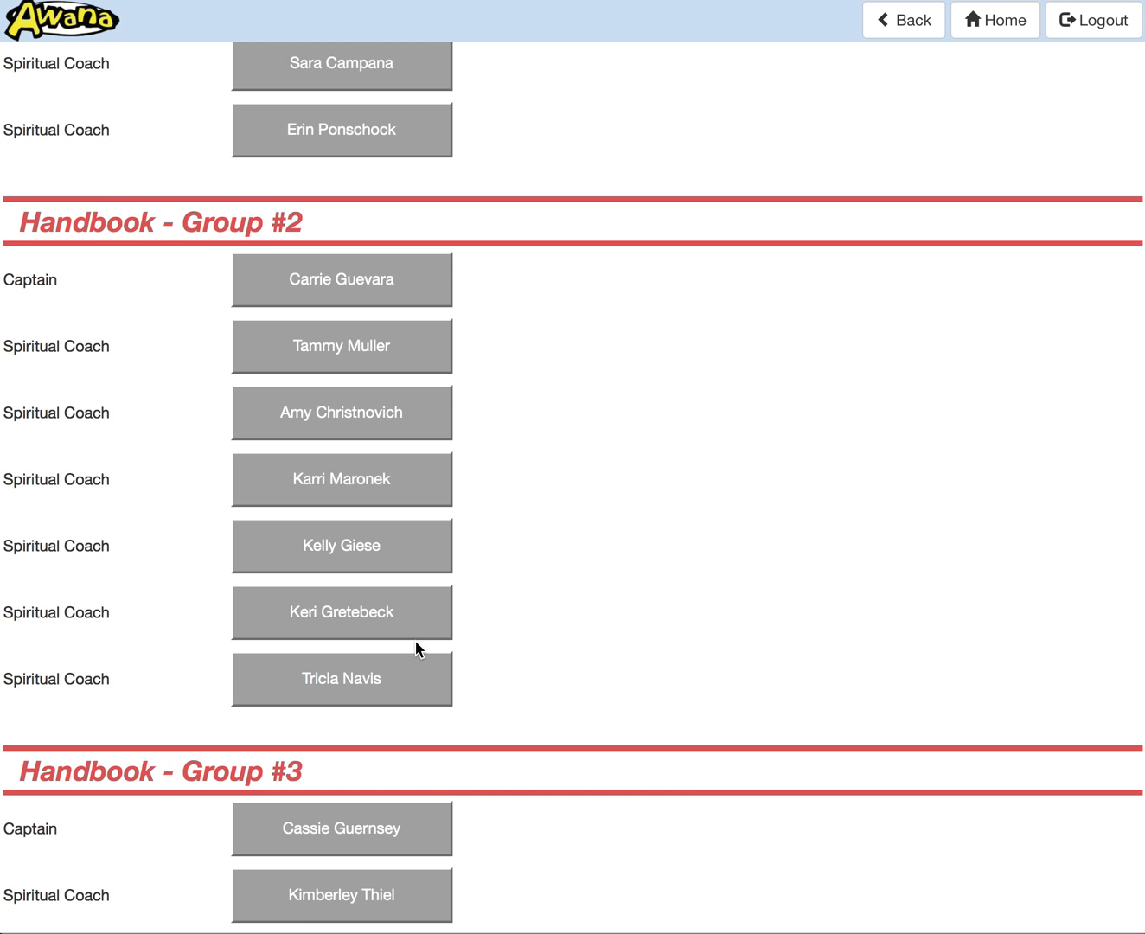
left_click(334, 420)
left_click(529, 210)
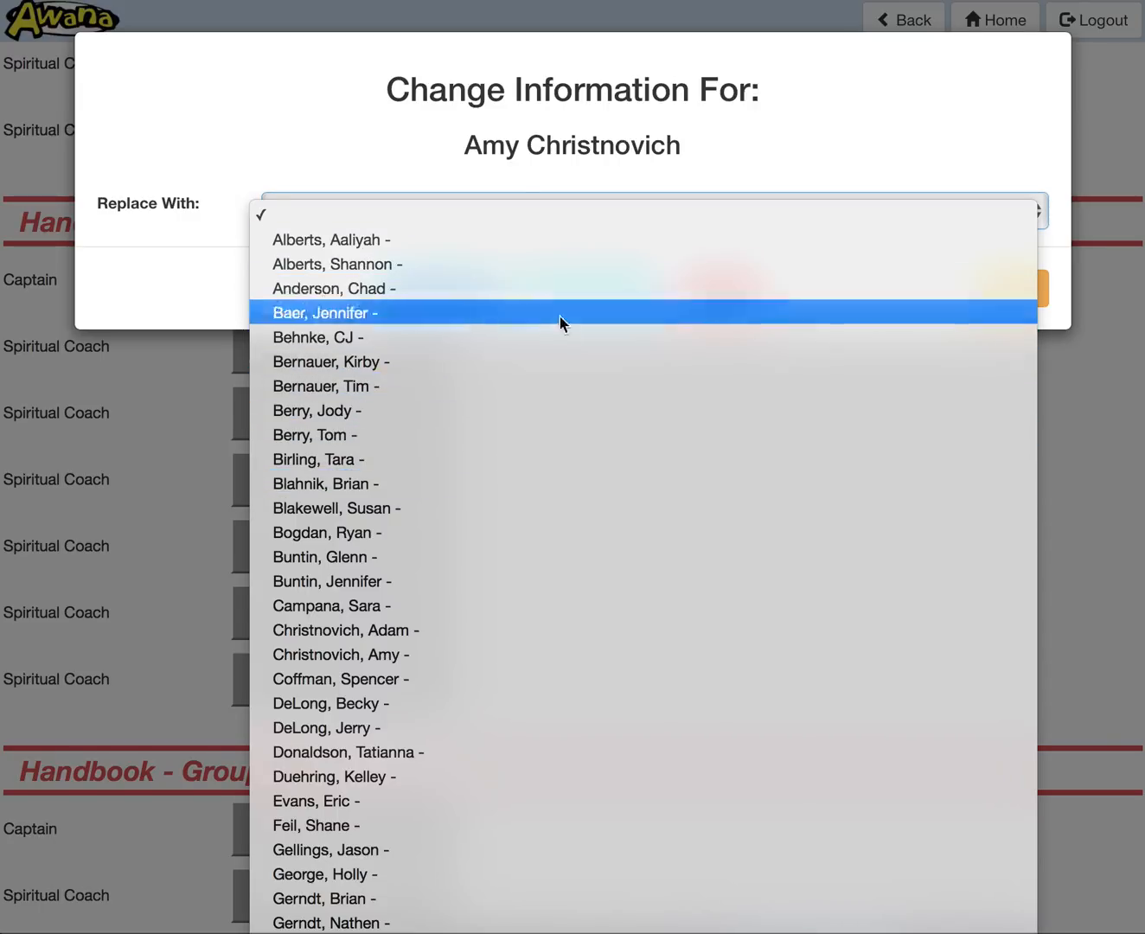
left_click(437, 313)
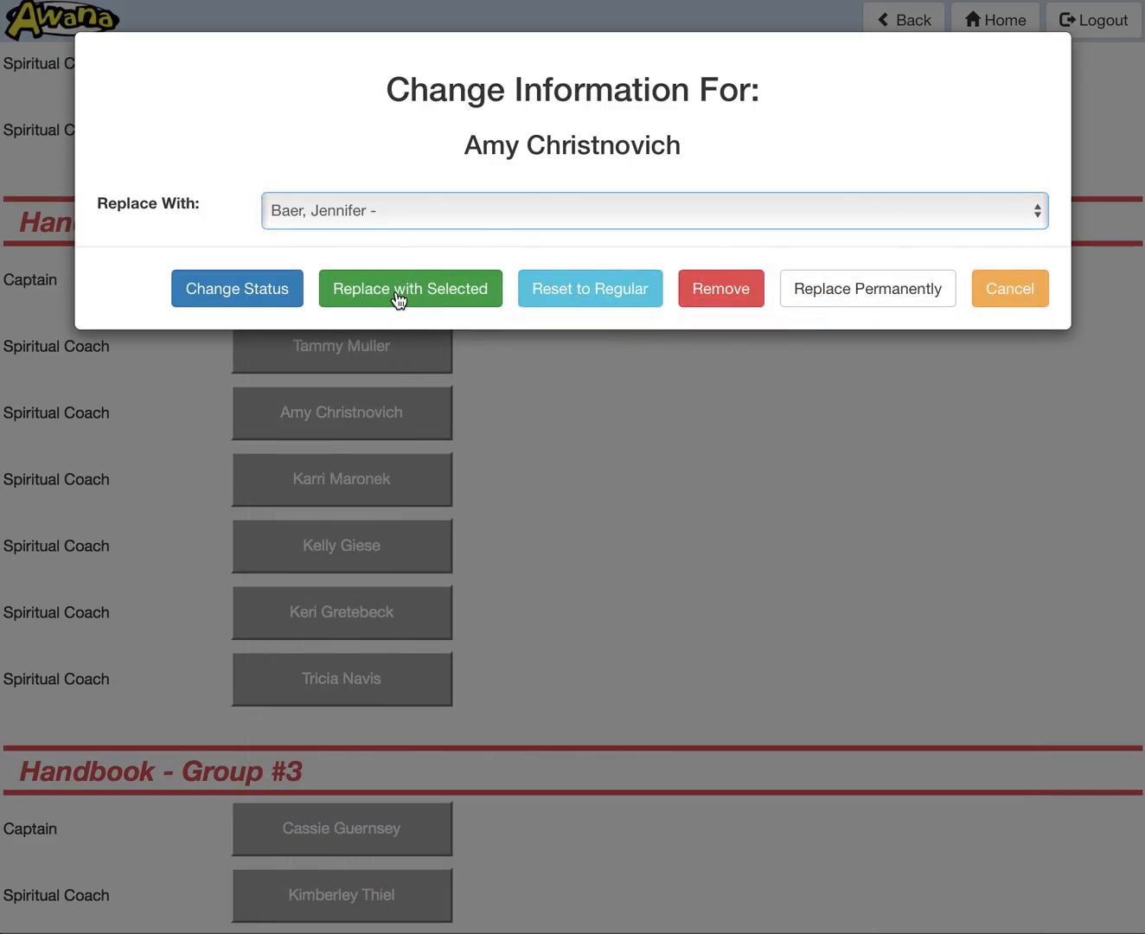
left_click(399, 299)
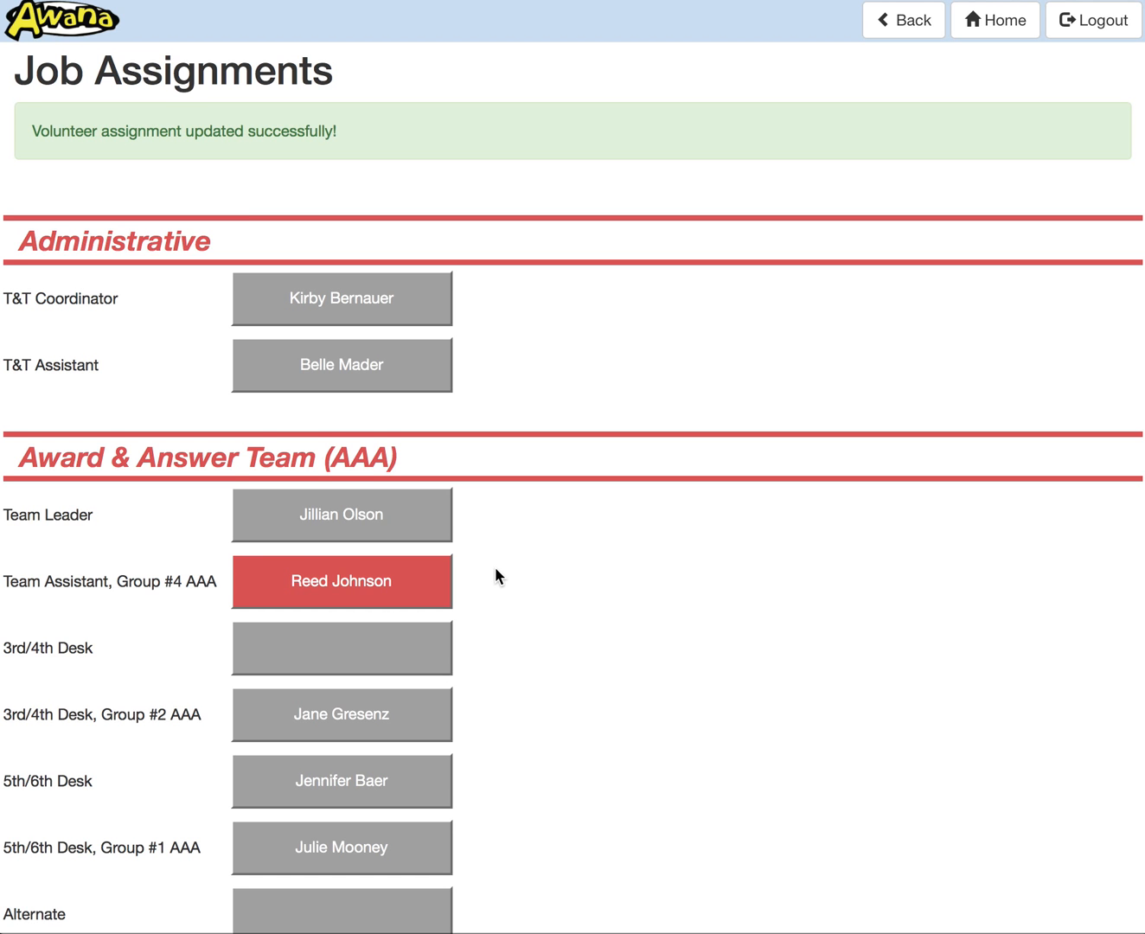
scroll(497, 574, "down", 6)
scroll(497, 575, "down", 20)
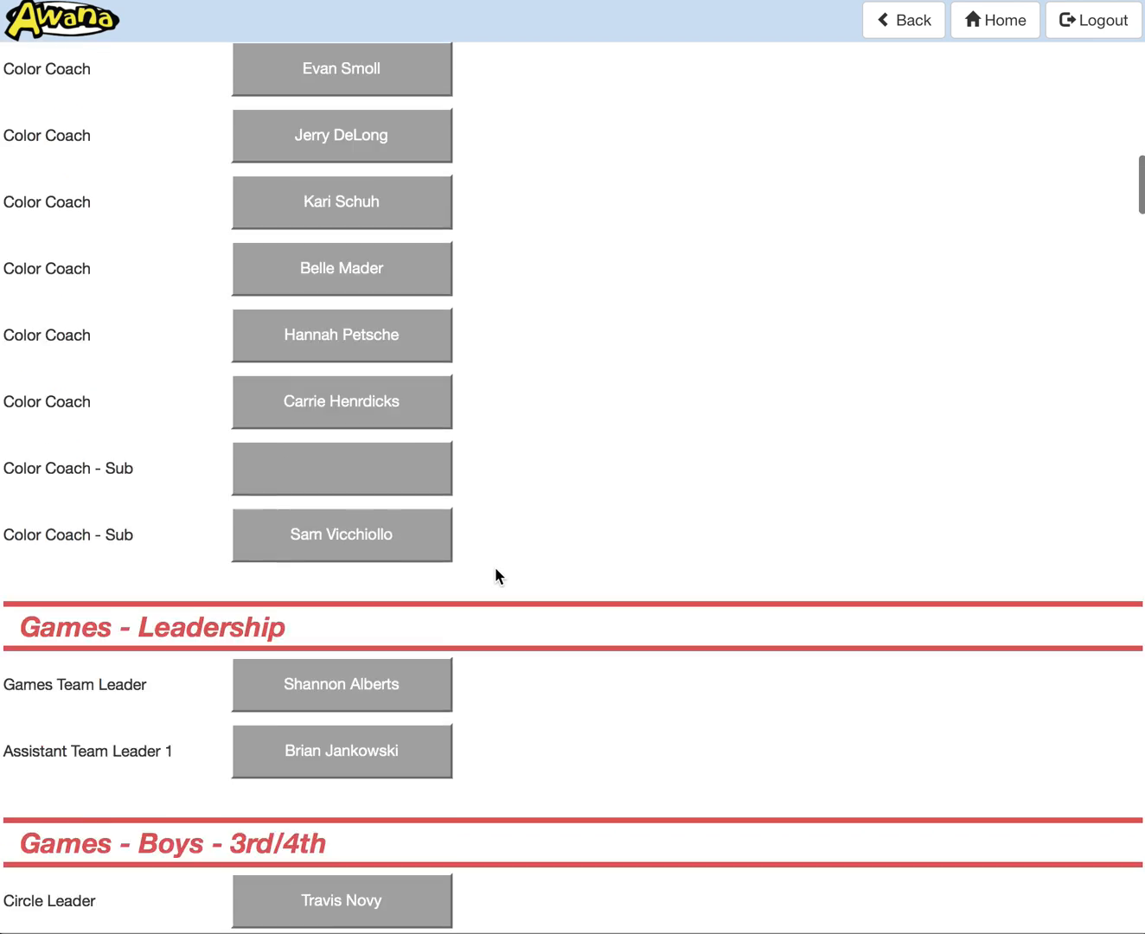
scroll(497, 574, "up", 12)
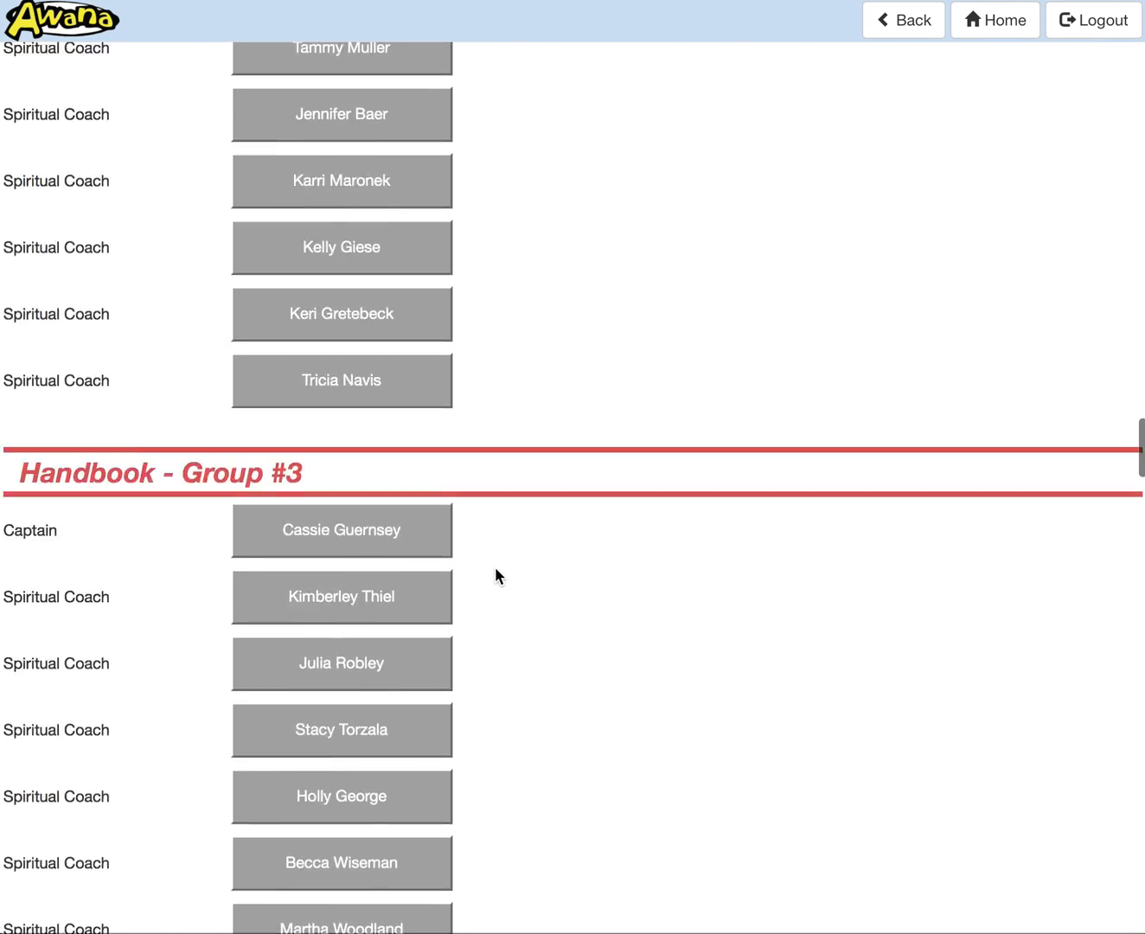
scroll(497, 576, "up", 20)
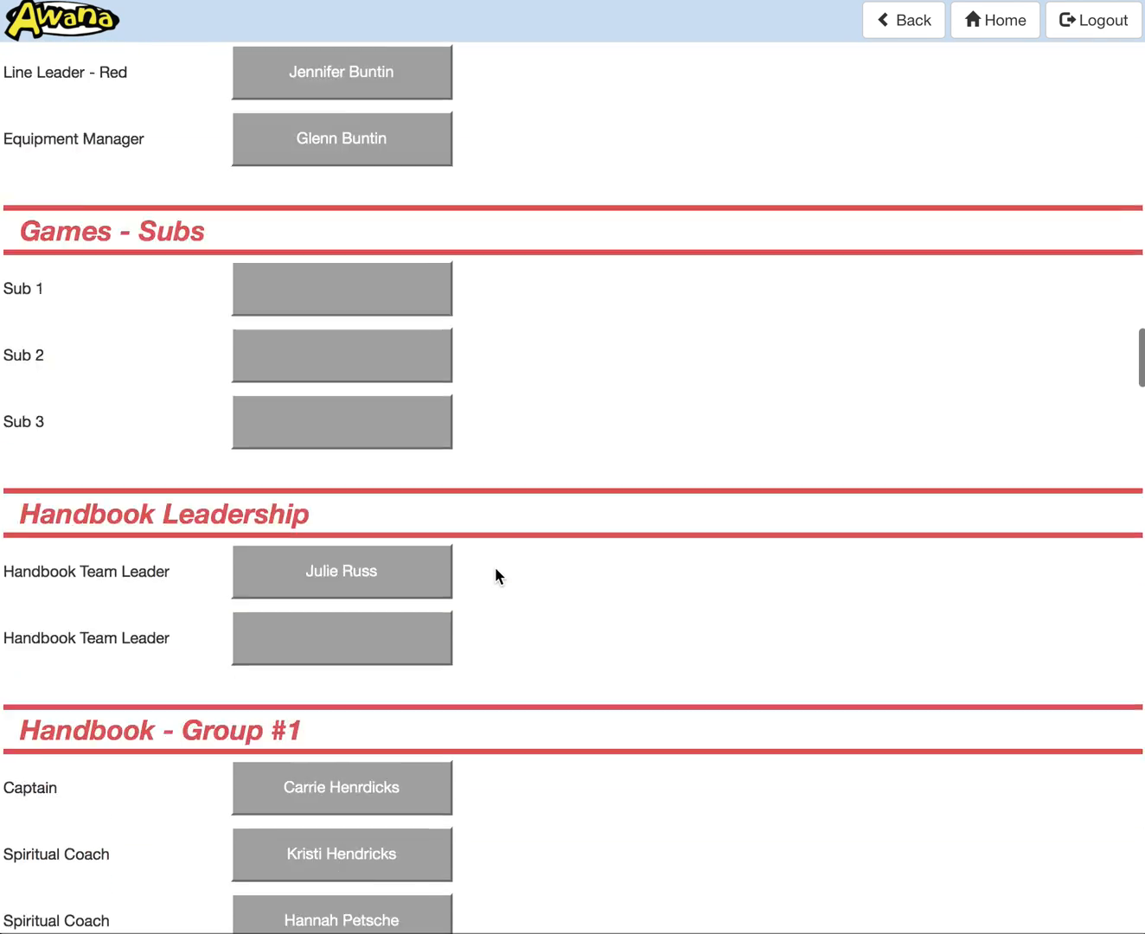